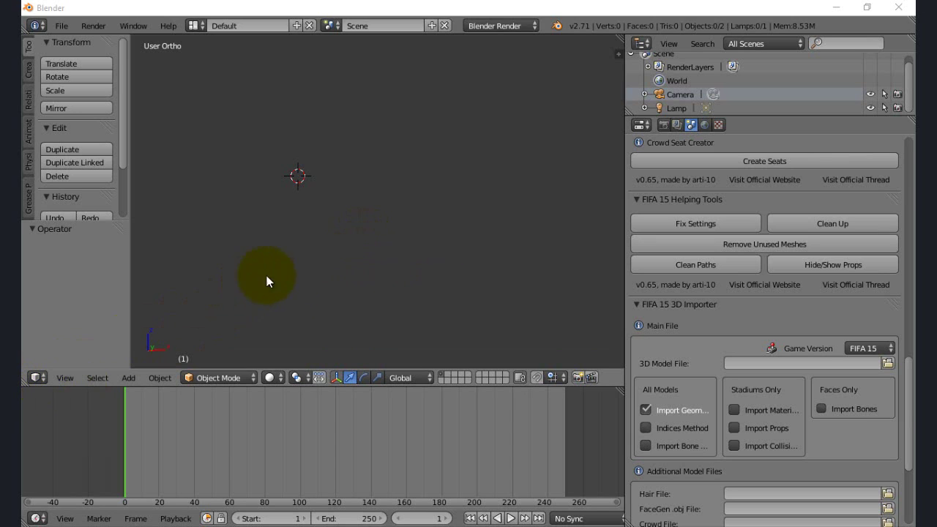
# Step: Place the 3D cursor near the viewport centre and switch over to Photoshop
pyautogui.click(388, 251)
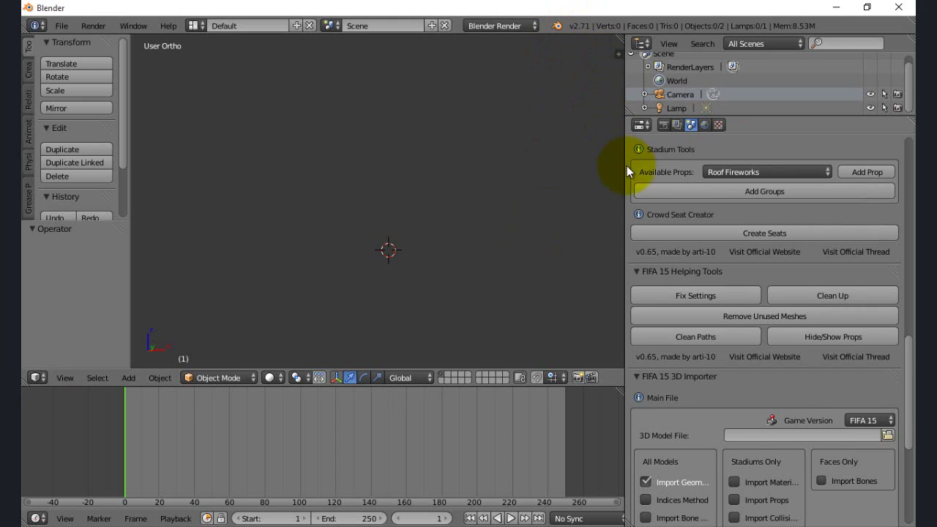
pyautogui.scroll(-8, 906, 387)
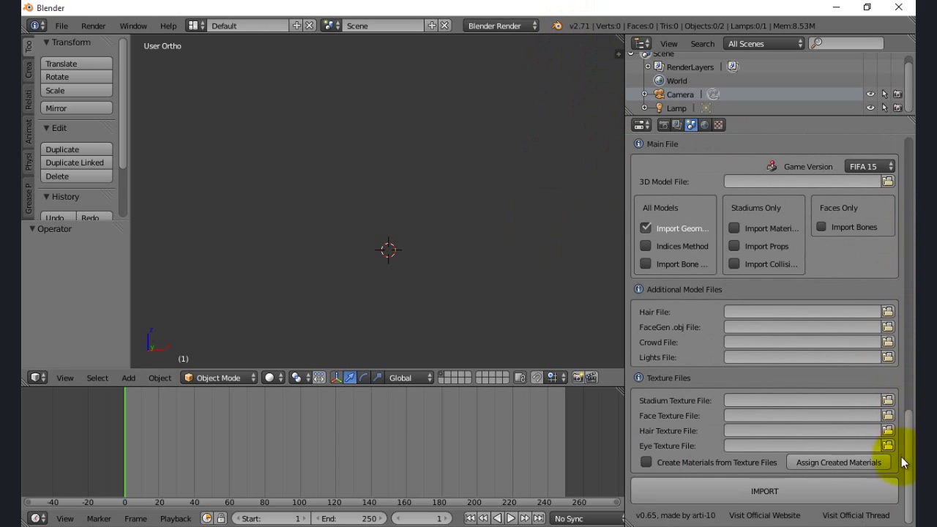
pyautogui.scroll(7, 900, 409)
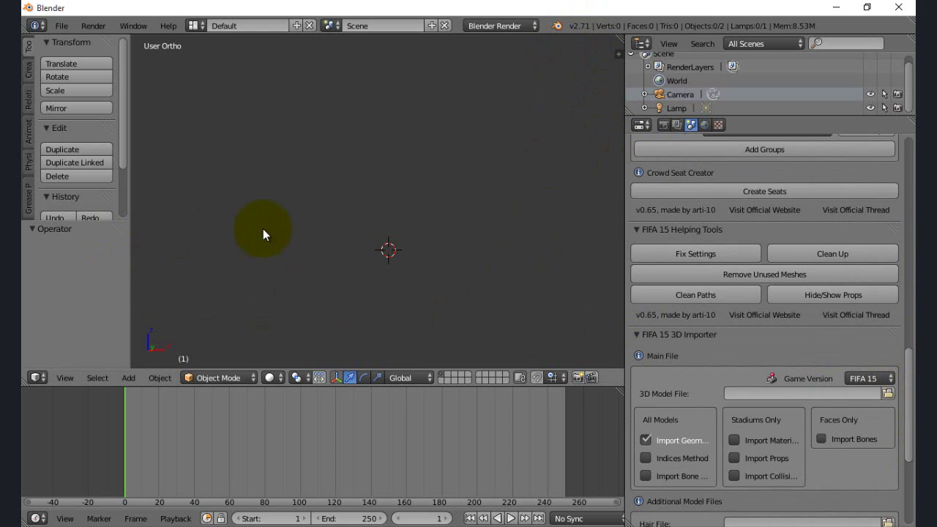
pyautogui.hotkey('alt', 'Tab')
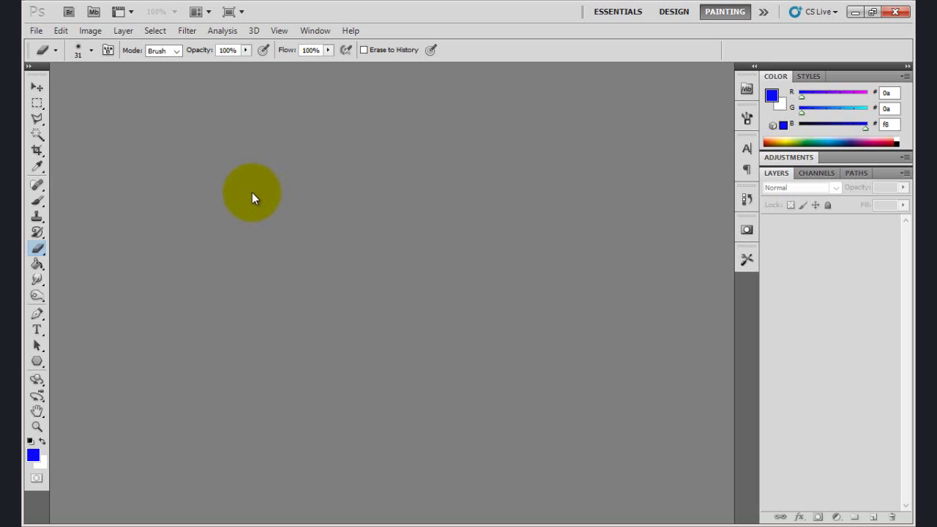
# Step: Open Photoshop's Filter menu to look at NVIDIA Tools
pyautogui.click(183, 31)
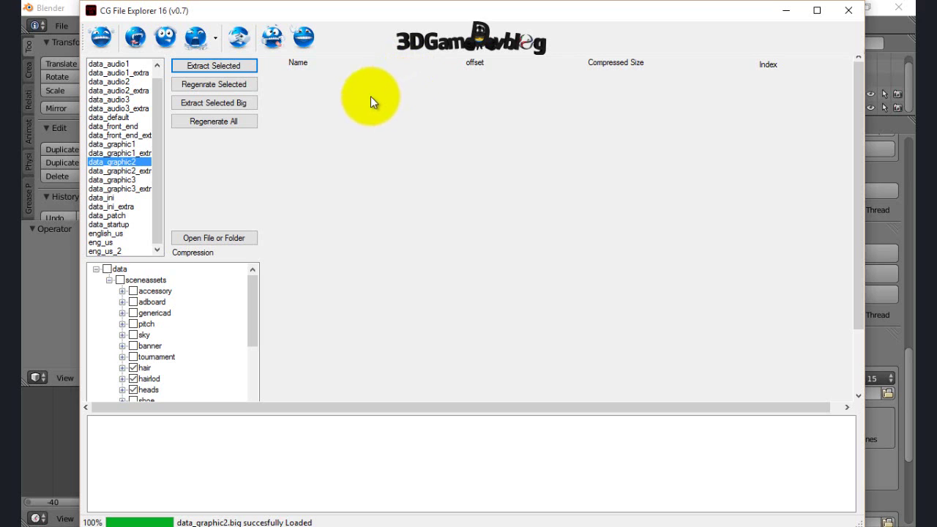
# Step: Browse the Select Fifa Dir tree through Local Disk (C:) to Program Files (x86)
pyautogui.moveTo(159, 180); pyautogui.dragTo(163, 210)
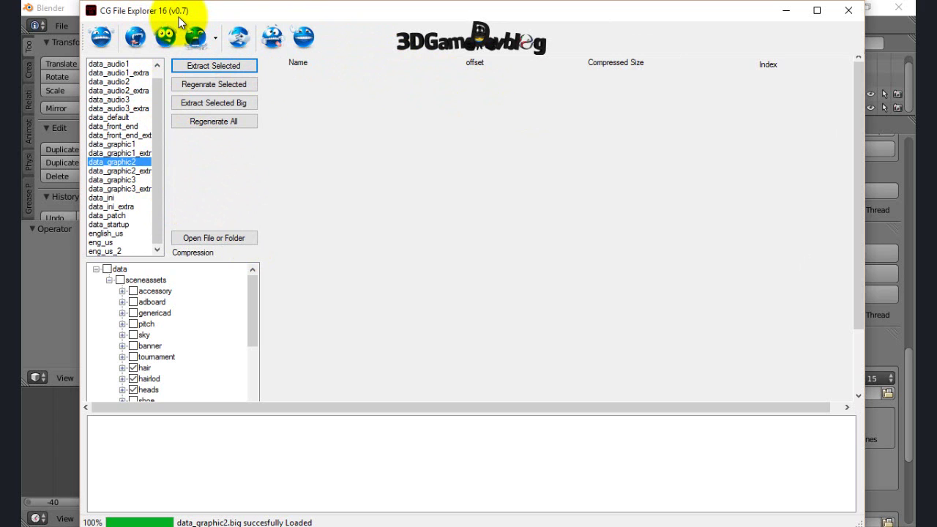
pyautogui.click(107, 44)
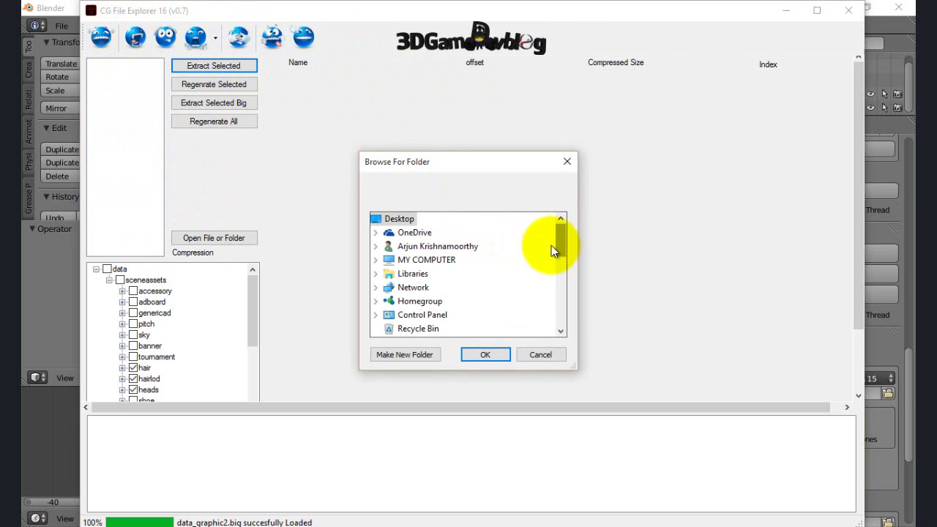
pyautogui.click(428, 262)
pyautogui.scroll(-2, 562, 255)
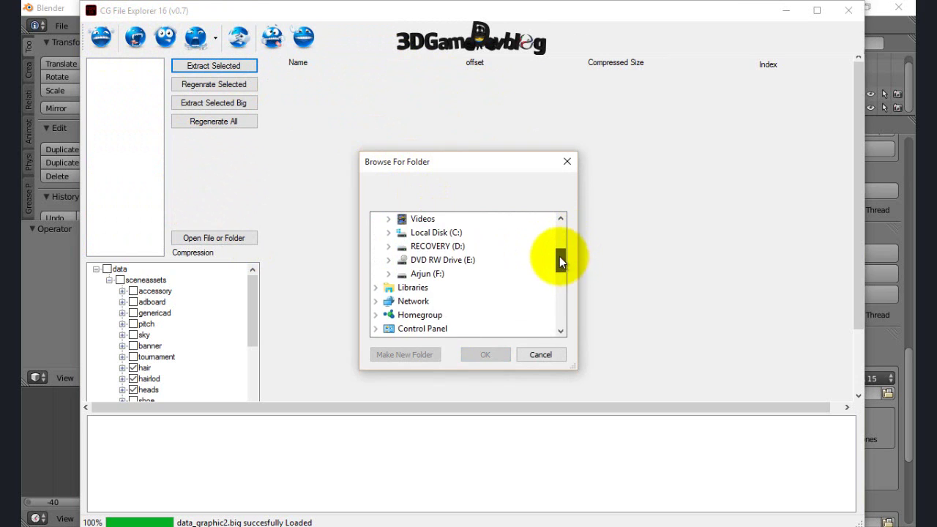
pyautogui.click(453, 232)
pyautogui.moveTo(560, 249); pyautogui.dragTo(561, 286)
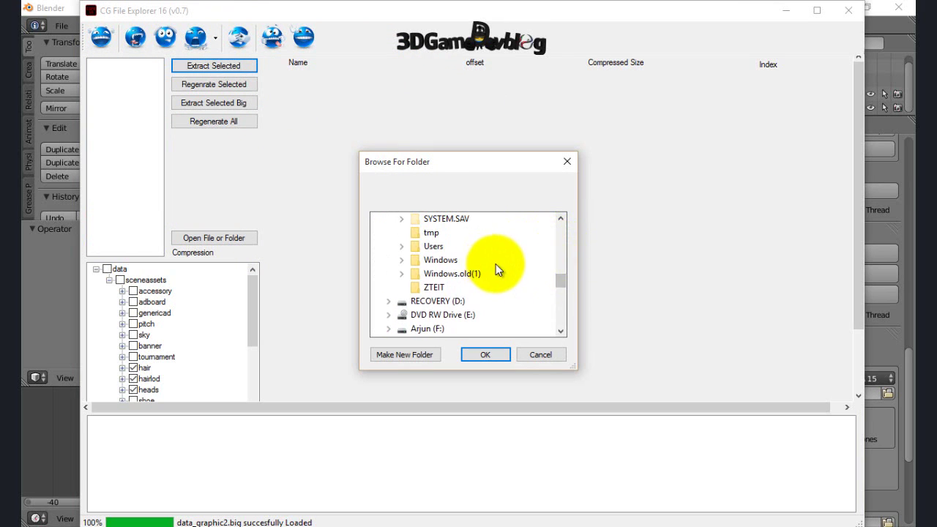
pyautogui.scroll(3, 496, 266)
pyautogui.click(485, 234)
pyautogui.scroll(-6, 498, 274)
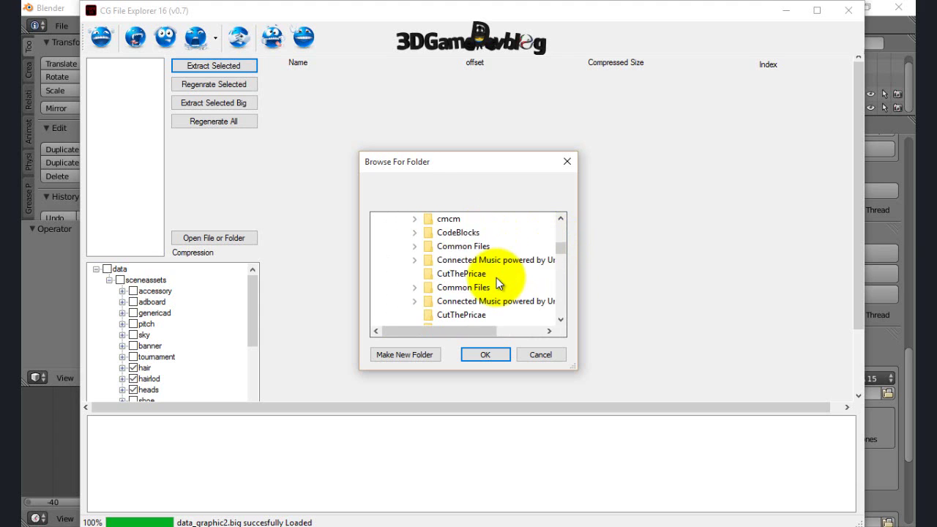
pyautogui.scroll(-15, 501, 285)
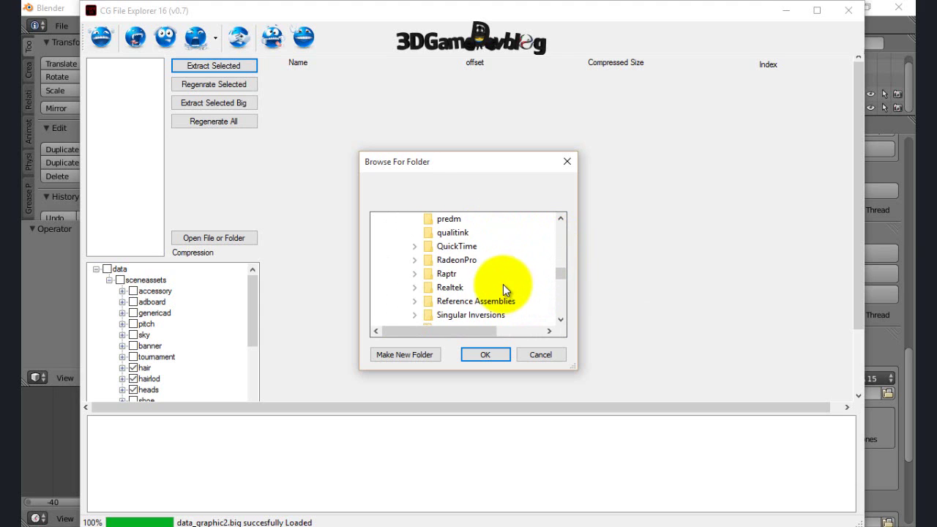
pyautogui.scroll(2, 498, 270)
# Step: Confirm Origin Games > FIFA 16 as the game directory, then return to Blender
pyautogui.doubleClick(483, 291)
pyautogui.scroll(-1, 483, 292)
pyautogui.doubleClick(462, 273)
pyautogui.click(486, 354)
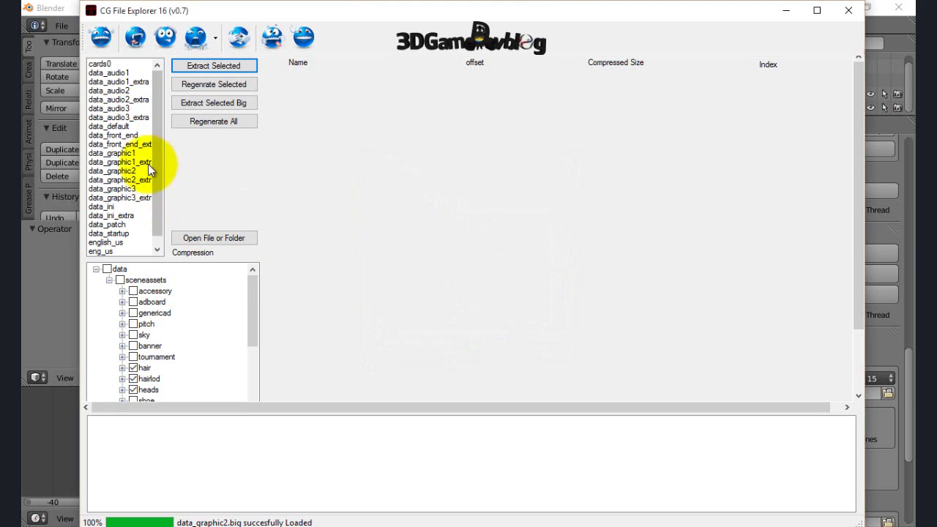
pyautogui.scroll(-1, 153, 117)
pyautogui.scroll(1, 159, 117)
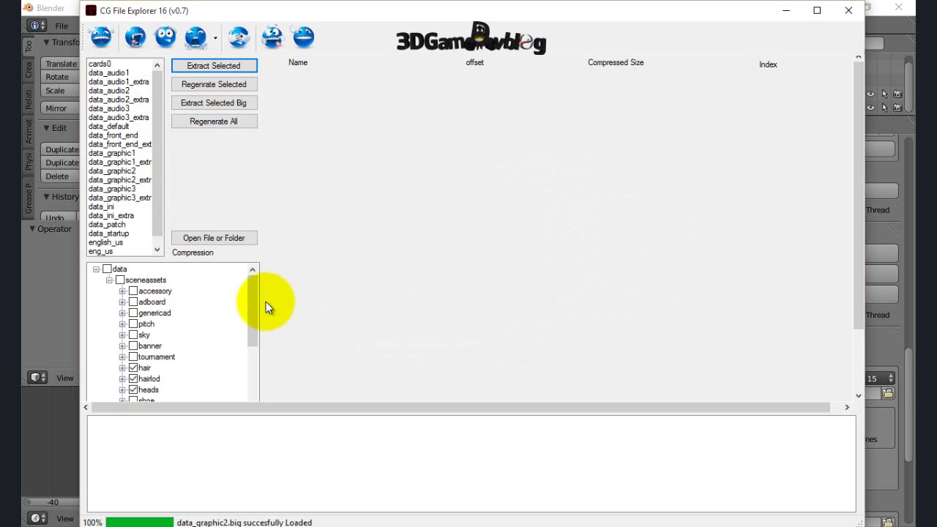
pyautogui.moveTo(251, 304)
pyautogui.mouseDown()
pyautogui.moveTo(250, 362)
pyautogui.moveTo(259, 294)
pyautogui.mouseUp()
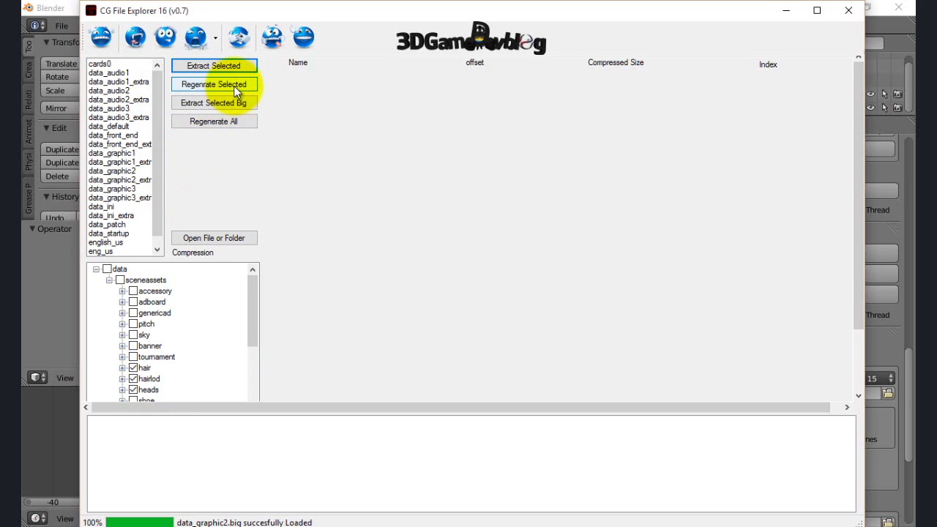
pyautogui.click(58, 298)
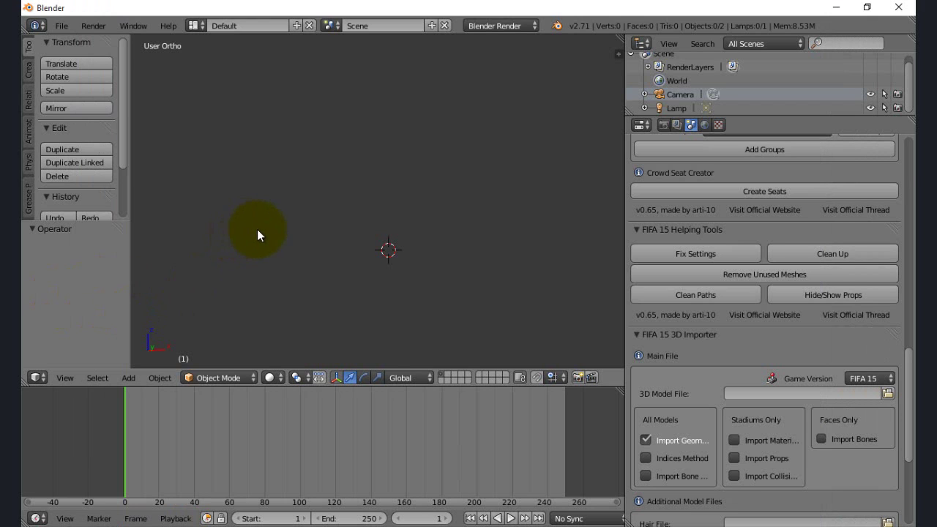
# Step: Open the faces folder in the sceneassets Explorer window
pyautogui.moveTo(23, 96)
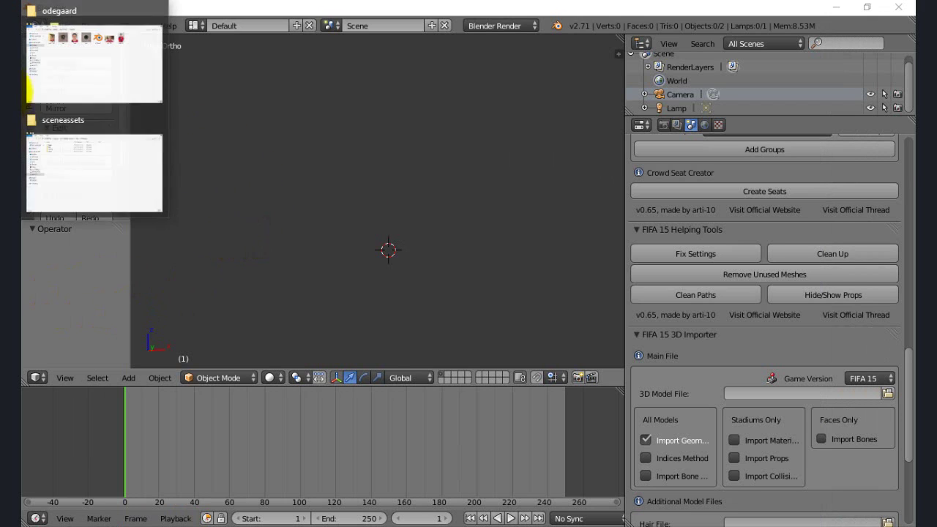
pyautogui.click(94, 123)
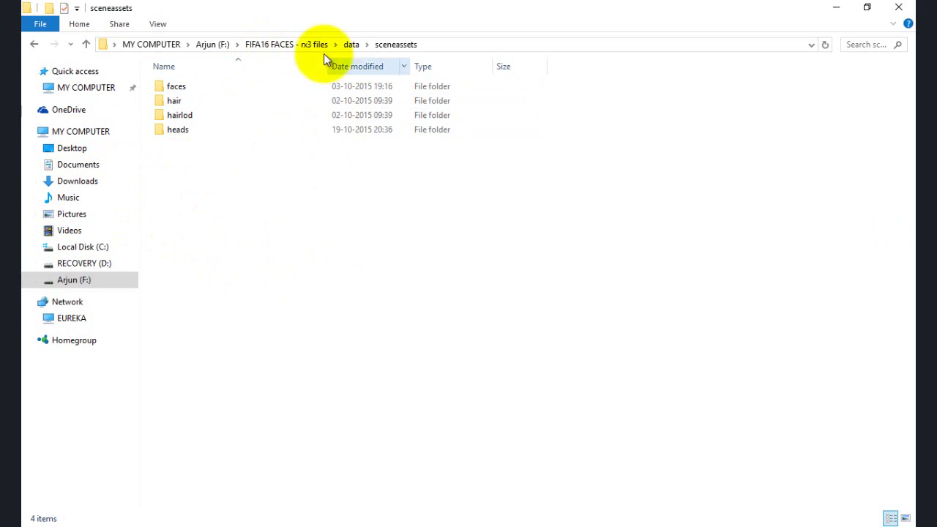
pyautogui.doubleClick(229, 84)
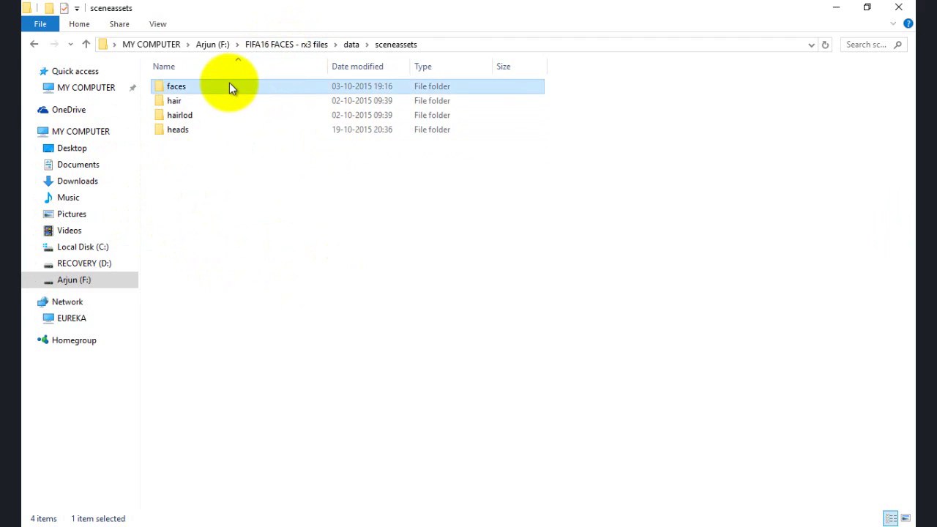
pyautogui.moveTo(909, 73)
pyautogui.mouseDown()
pyautogui.moveTo(910, 464)
pyautogui.moveTo(910, 69)
pyautogui.mouseUp()
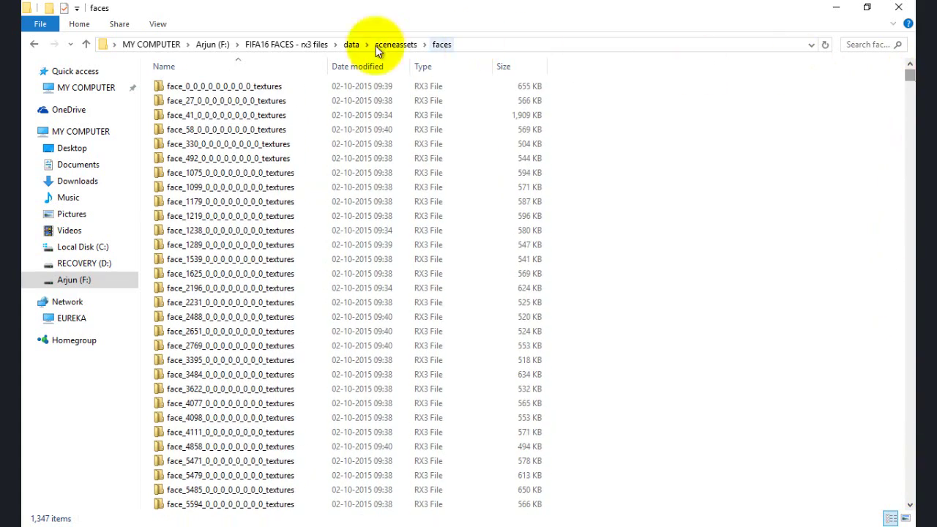
# Step: Check the rx3 files data folder's properties (1.69 GB, 5,198 files), then return to CG File Explorer
pyautogui.click(292, 45)
pyautogui.rightClick(187, 87)
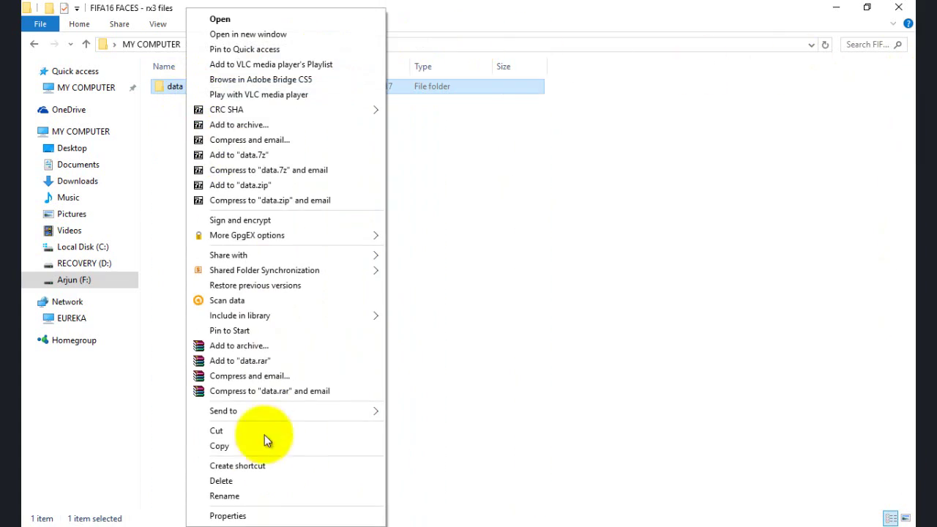
pyautogui.click(263, 519)
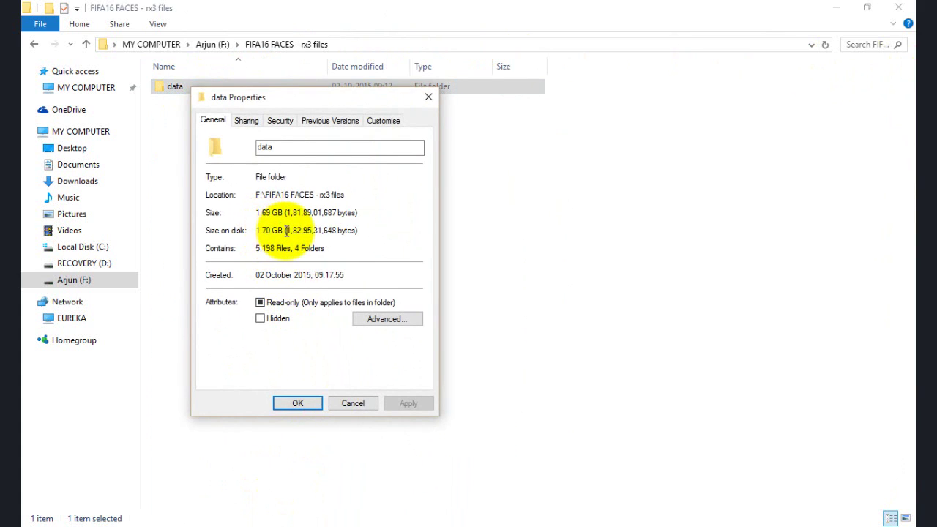
pyautogui.click(352, 403)
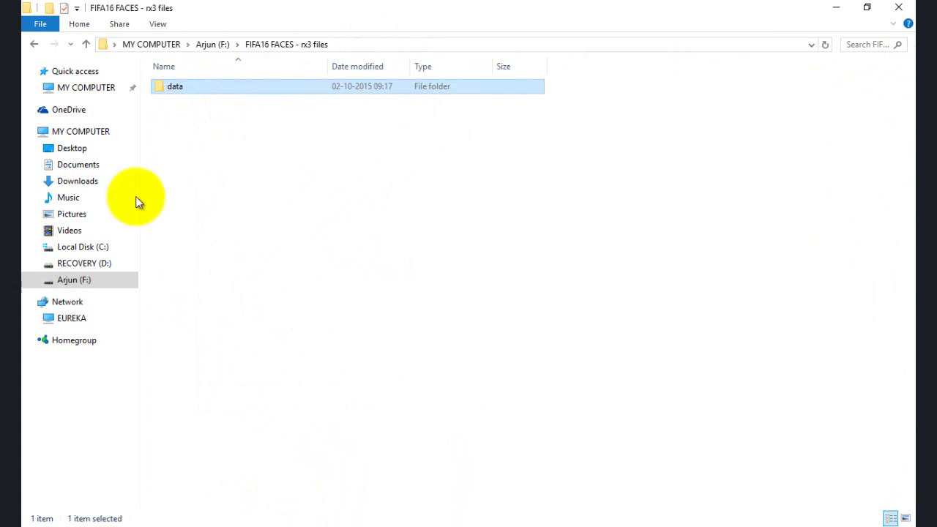
pyautogui.click(25, 282)
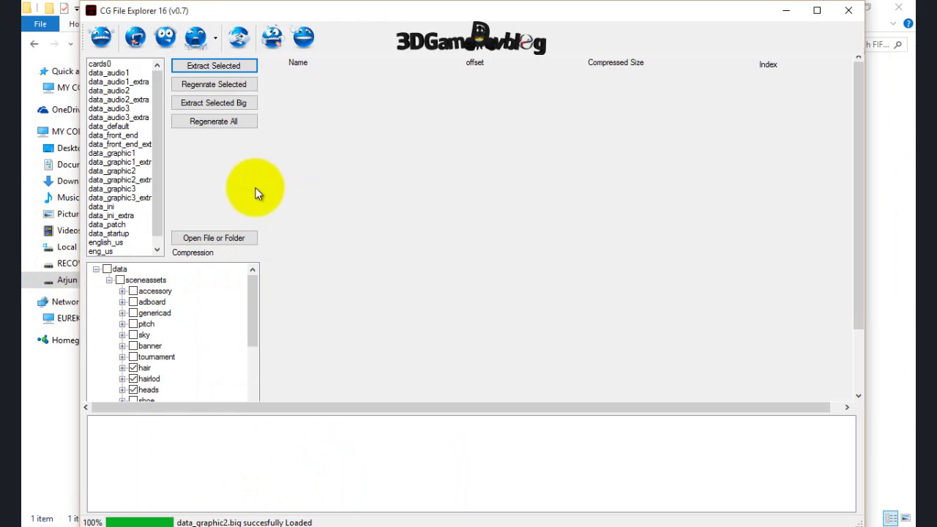
# Step: Glance at the FIFA16 FACES folder window and CG File Explorer, ending back in Blender
pyautogui.moveTo(252, 319); pyautogui.dragTo(254, 292)
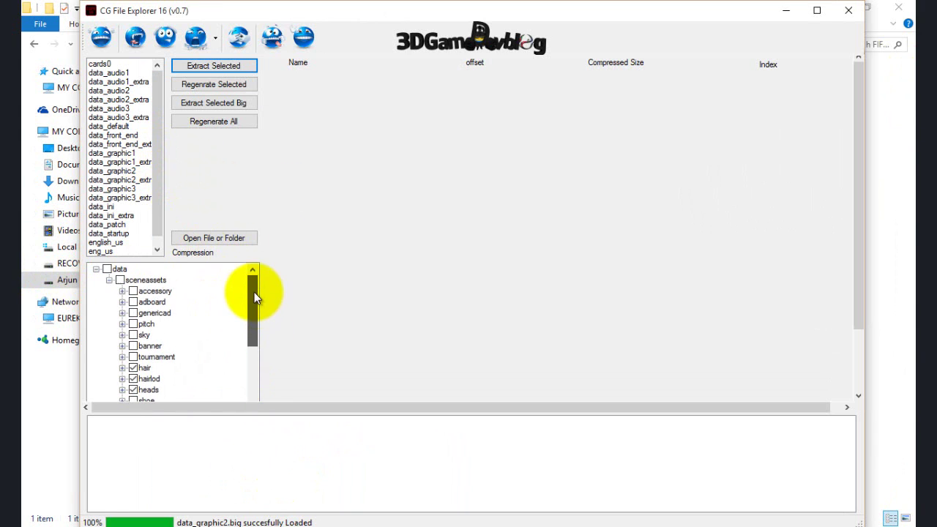
pyautogui.click(865, 190)
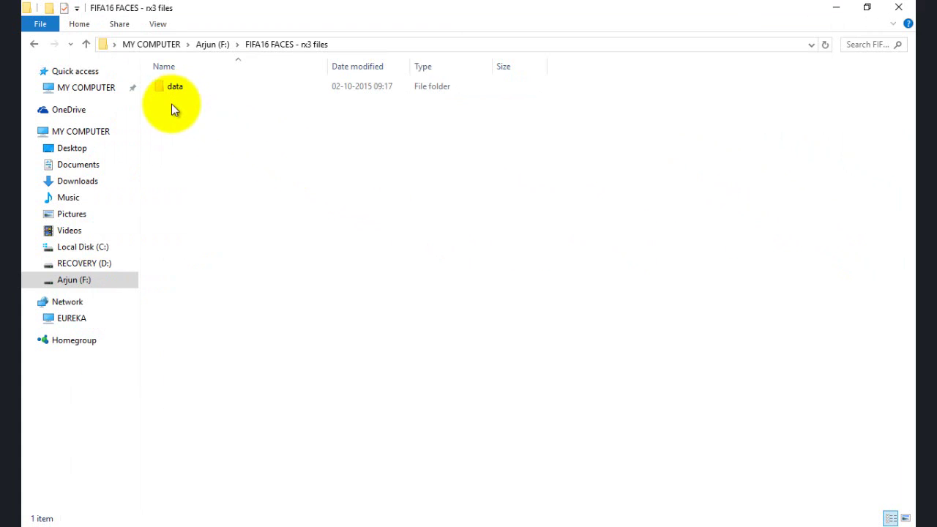
pyautogui.hotkey('alt', 'Tab')
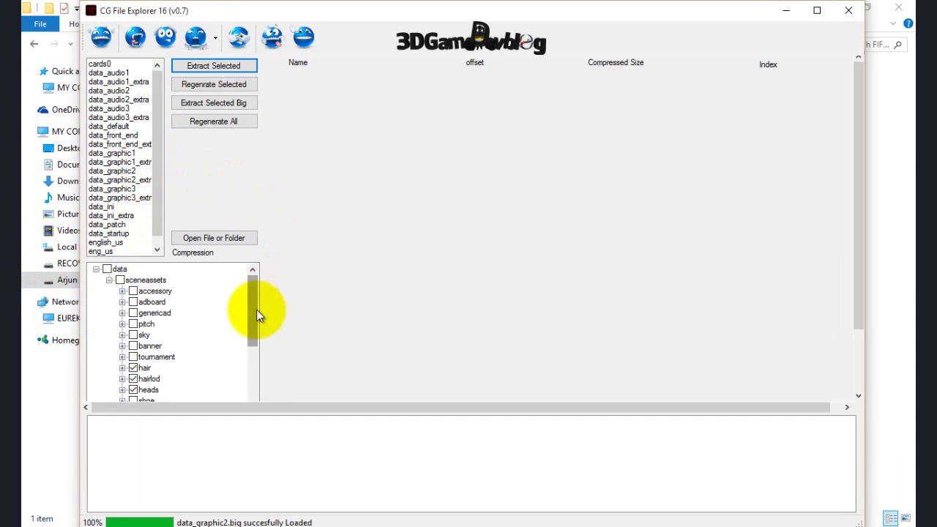
pyautogui.hotkey('alt', 'Tab')
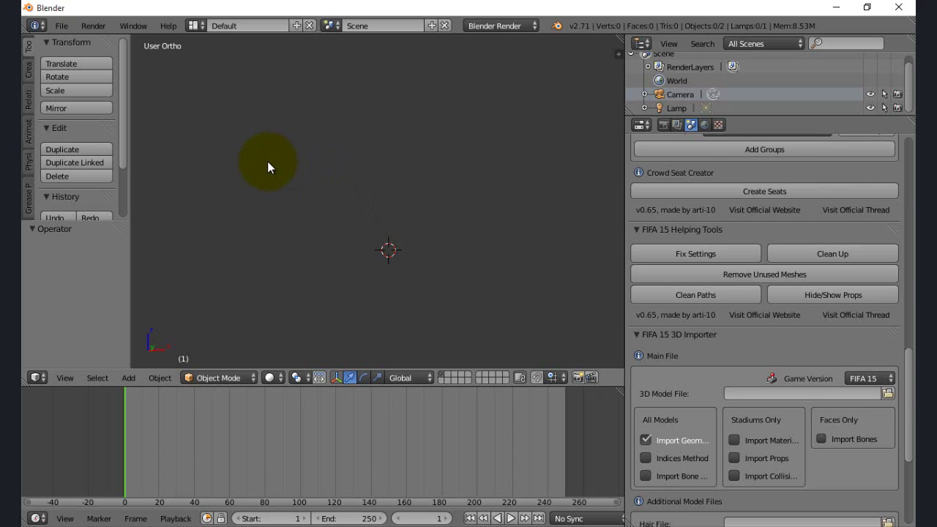
pyautogui.moveTo(271, 160); pyautogui.dragTo(270, 144, button='middle')
pyautogui.moveTo(23, 88)
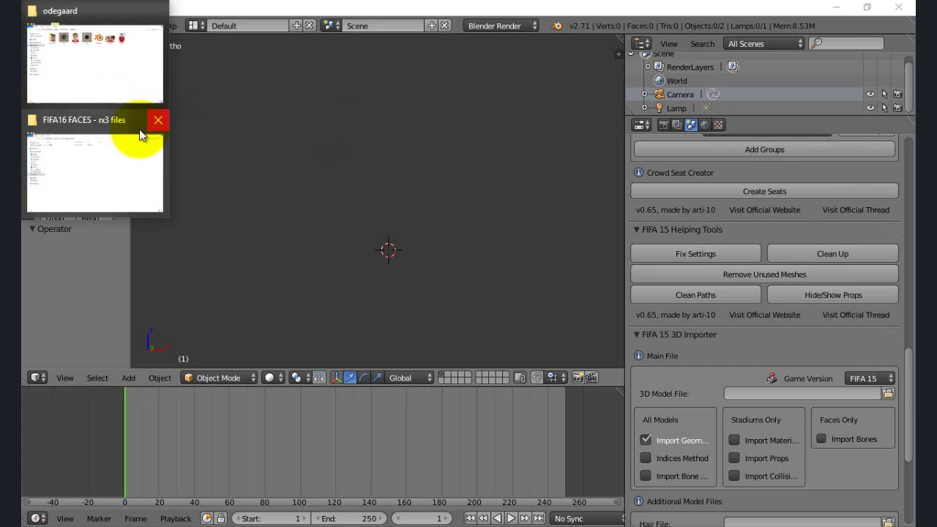
# Step: Open data > sceneassets in the FIFA16 FACES rx3 files window to see faces, hair, hairlod, heads
pyautogui.click(100, 82)
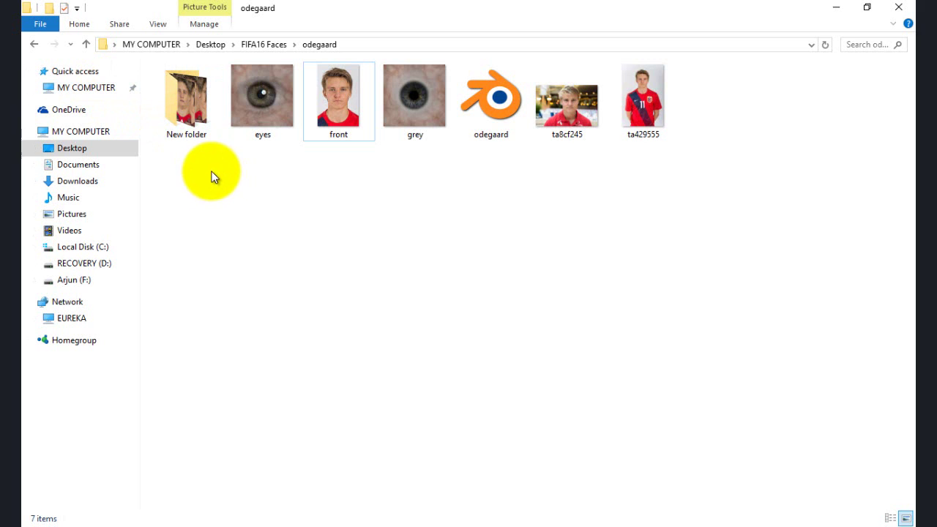
pyautogui.click(75, 179)
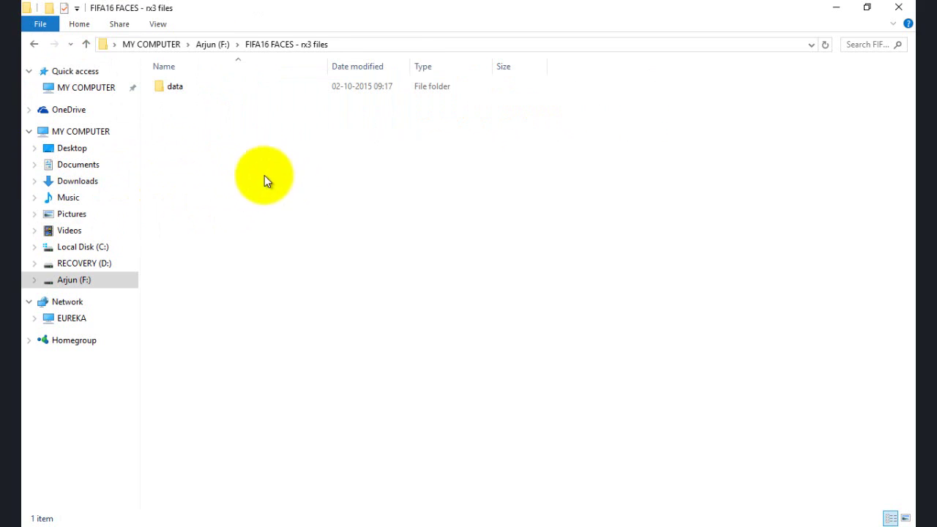
pyautogui.doubleClick(229, 91)
pyautogui.doubleClick(229, 91)
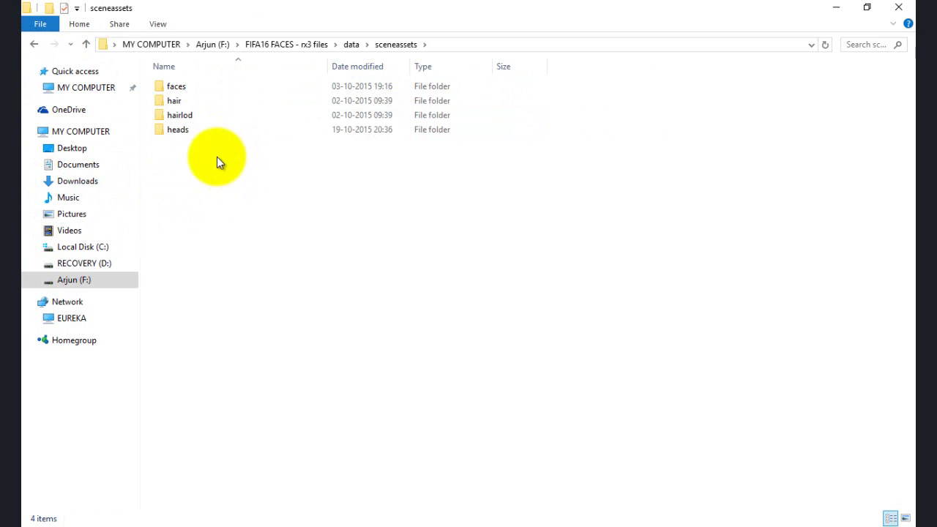
pyautogui.click(868, 45)
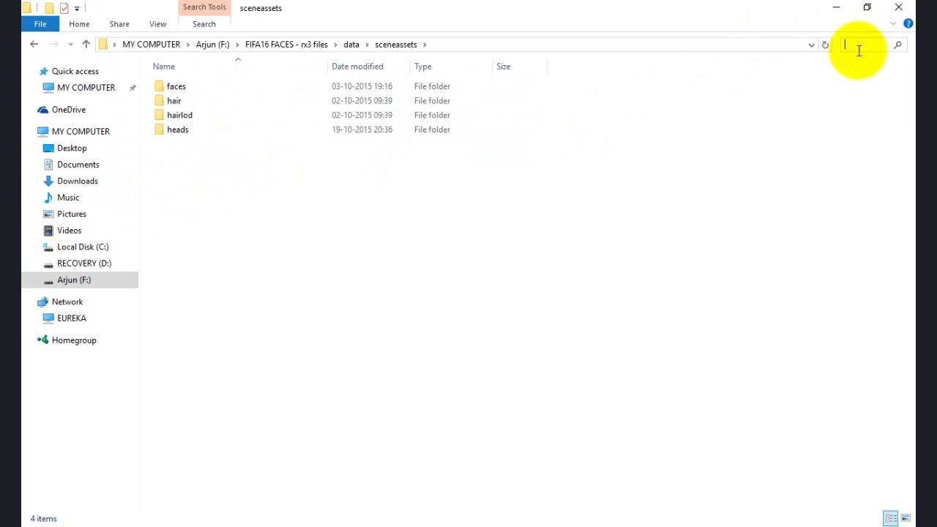
pyautogui.click(680, 174)
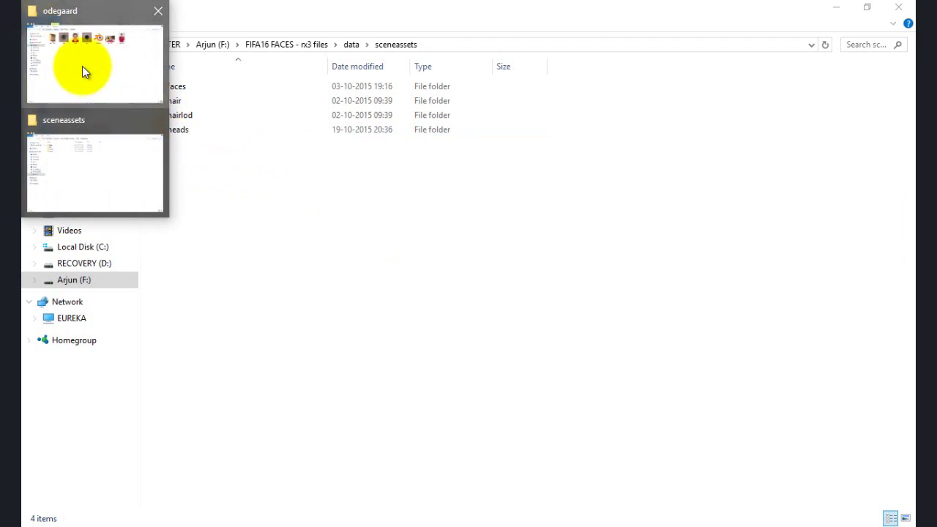
# Step: In the odegaard folder, inspect the Blender file, eyes and grey images, and preview front.jpg
pyautogui.click(83, 71)
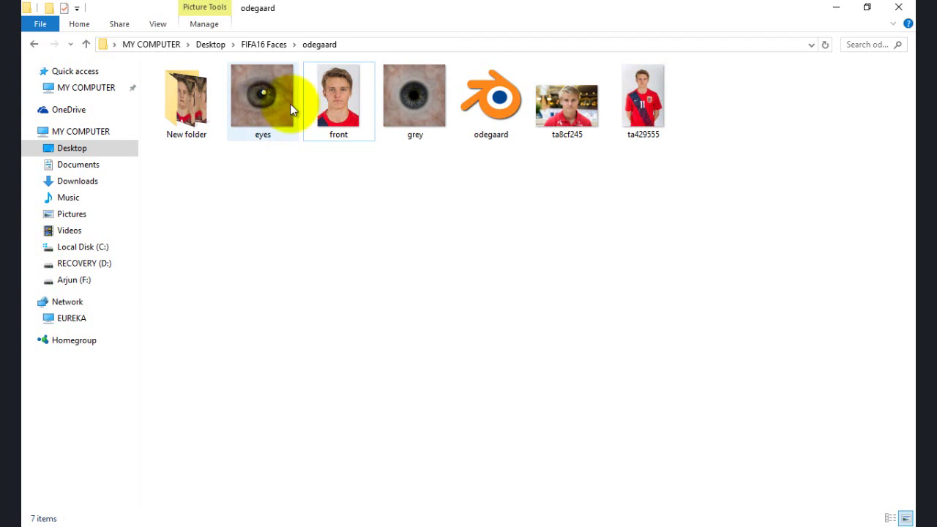
pyautogui.click(508, 104)
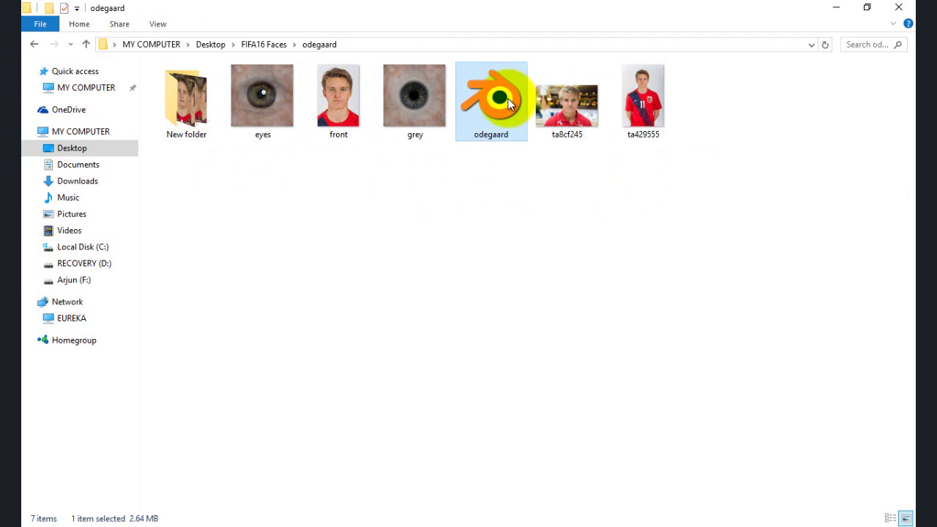
pyautogui.click(459, 196)
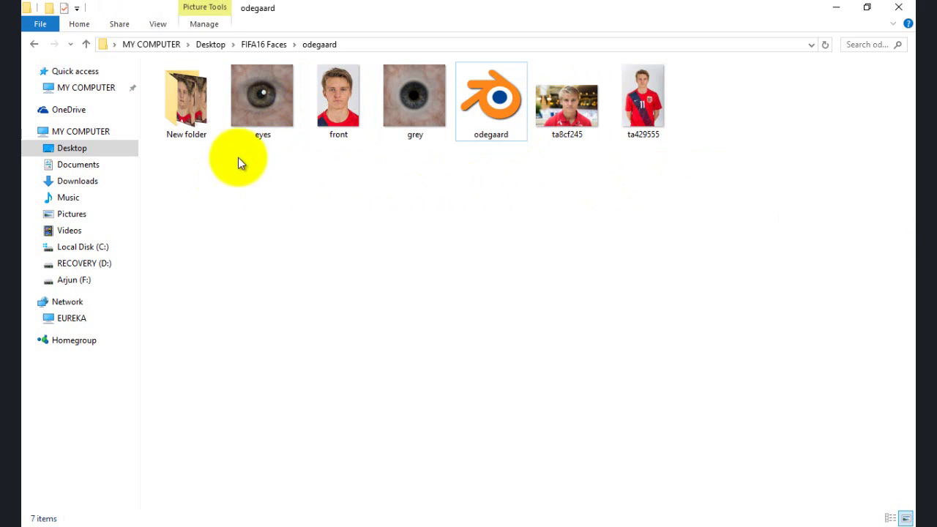
pyautogui.click(258, 121)
pyautogui.click(418, 137)
pyautogui.click(360, 219)
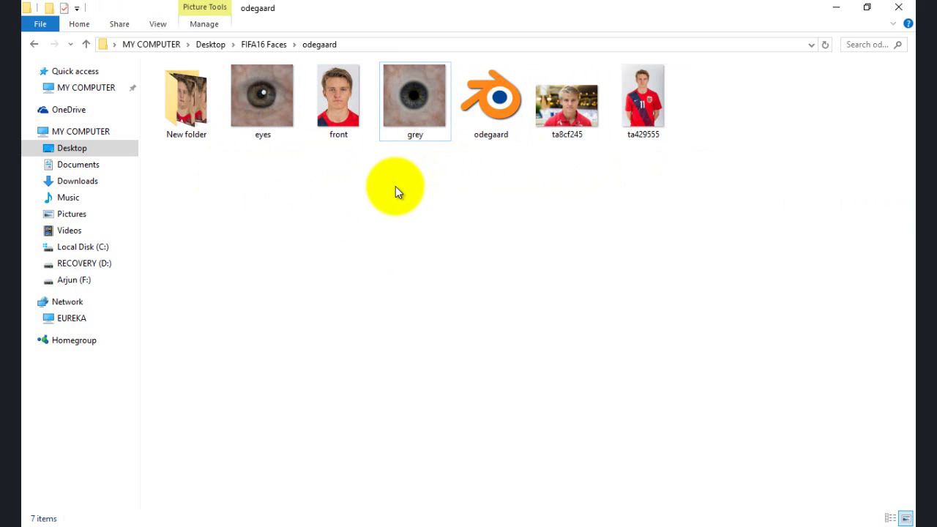
pyautogui.doubleClick(356, 104)
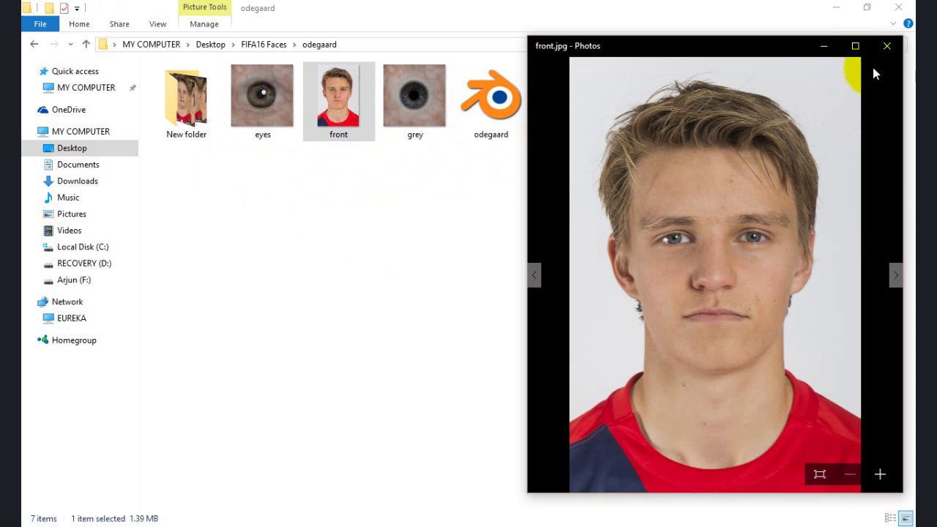
pyautogui.click(887, 45)
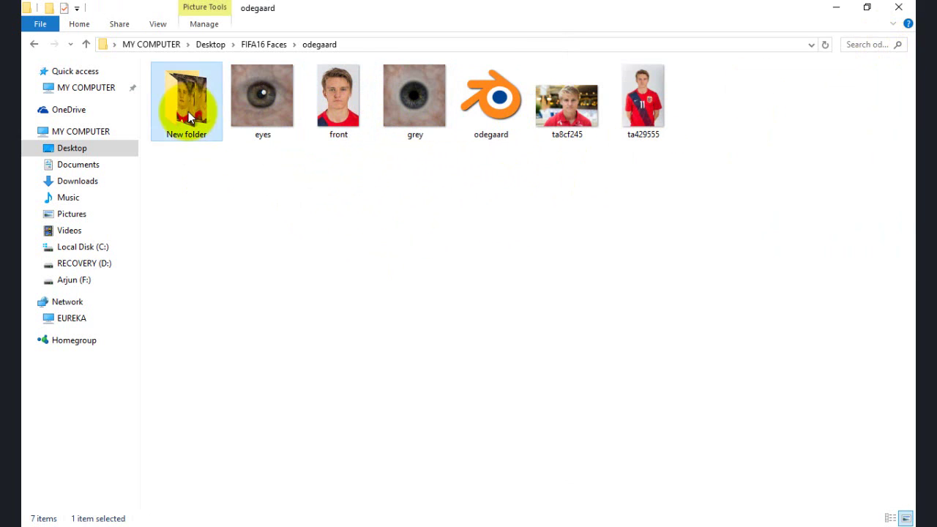
# Step: Open odegaard's New folder of extracted textures
pyautogui.doubleClick(188, 98)
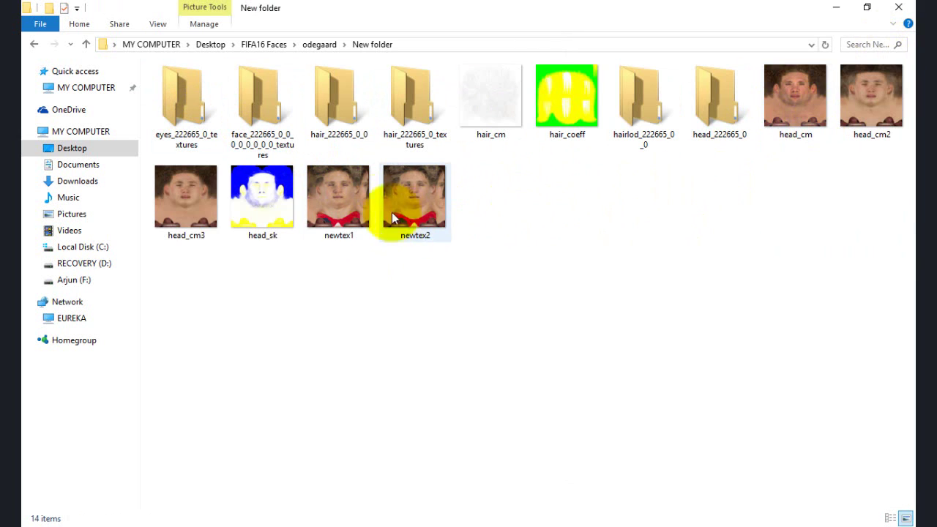
pyautogui.click(313, 44)
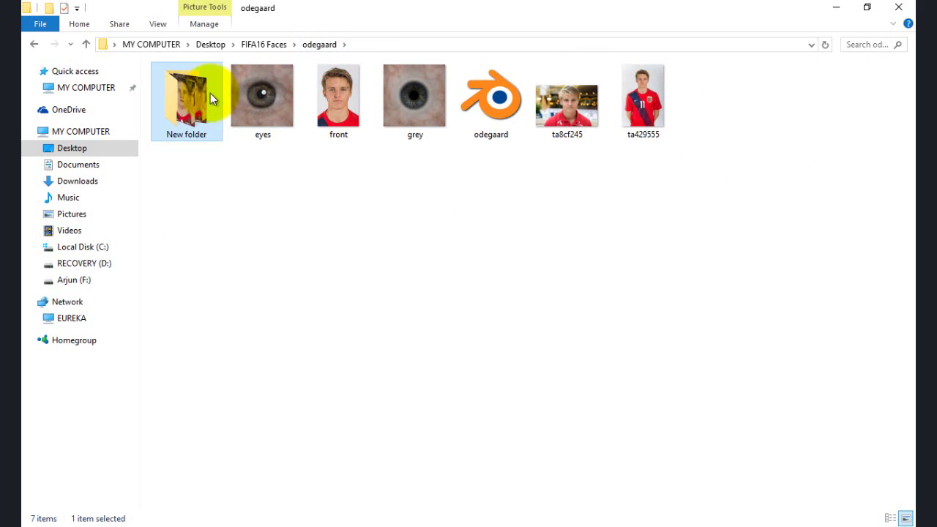
pyautogui.doubleClick(209, 94)
pyautogui.click(310, 46)
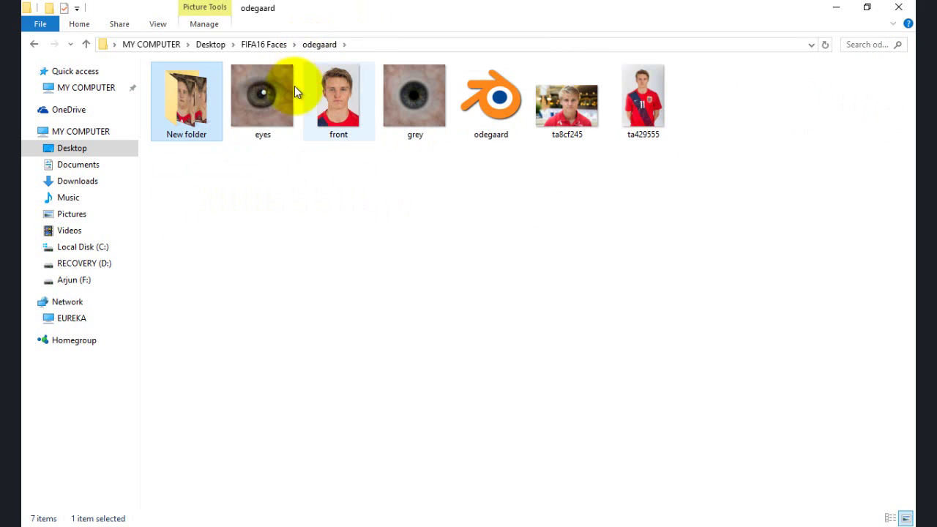
pyautogui.click(191, 102)
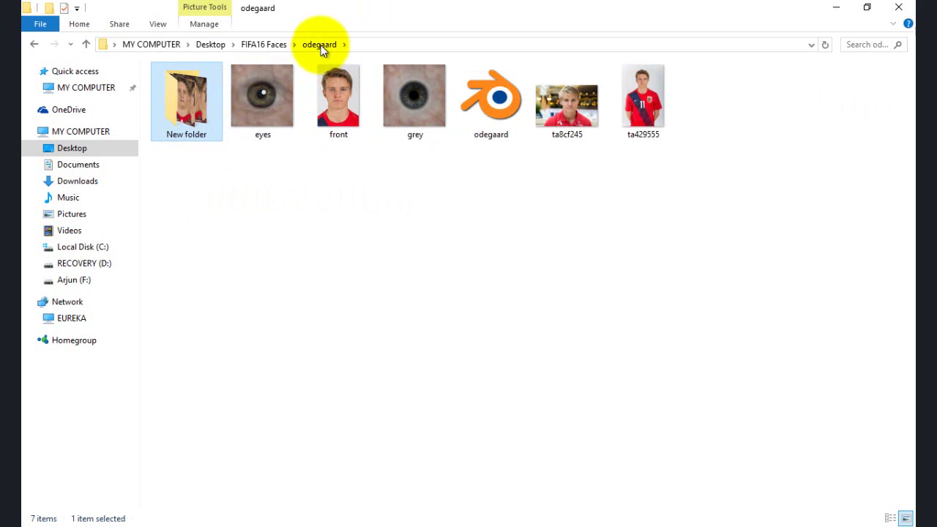
pyautogui.doubleClick(195, 104)
# Step: Look through the eyes, face, hair_222665_0_0, hair textures and head_222665_0 folders
pyautogui.click(194, 102)
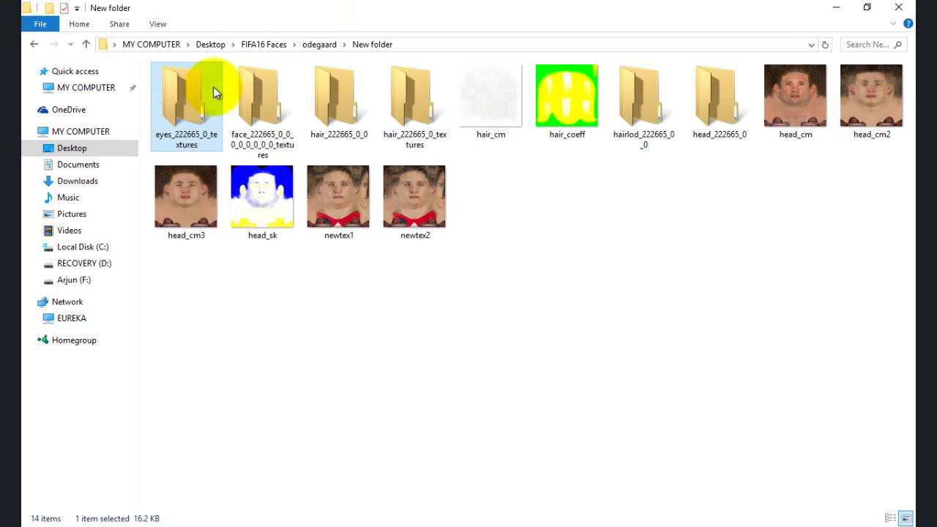
pyautogui.click(260, 95)
pyautogui.click(336, 98)
pyautogui.click(414, 97)
pyautogui.click(702, 94)
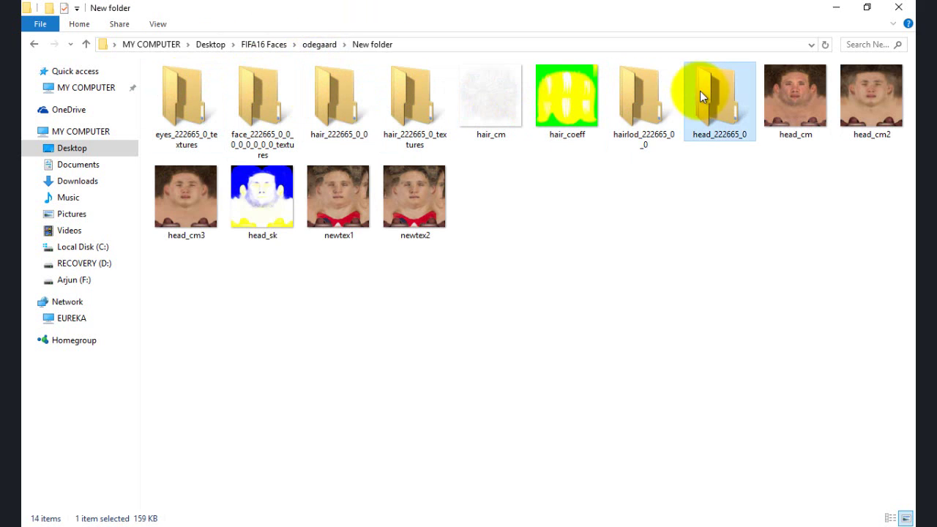
pyautogui.click(189, 99)
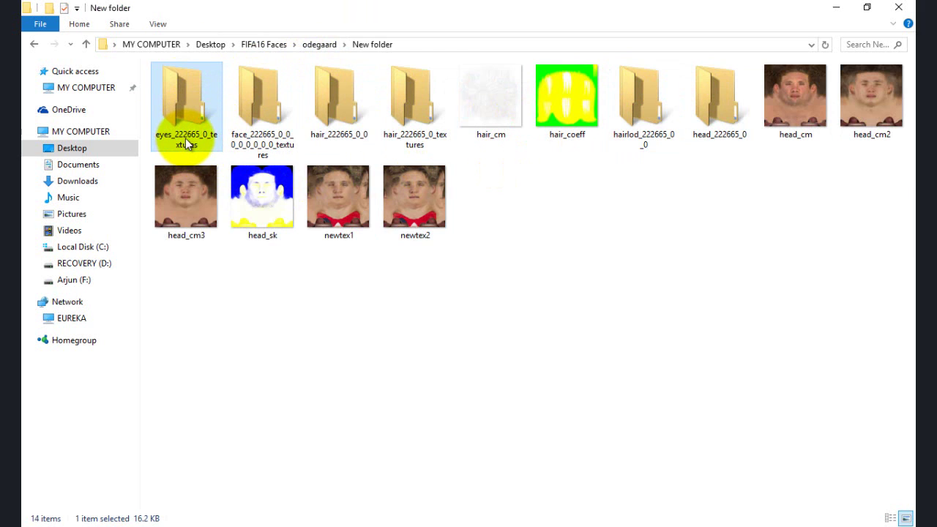
pyautogui.click(319, 319)
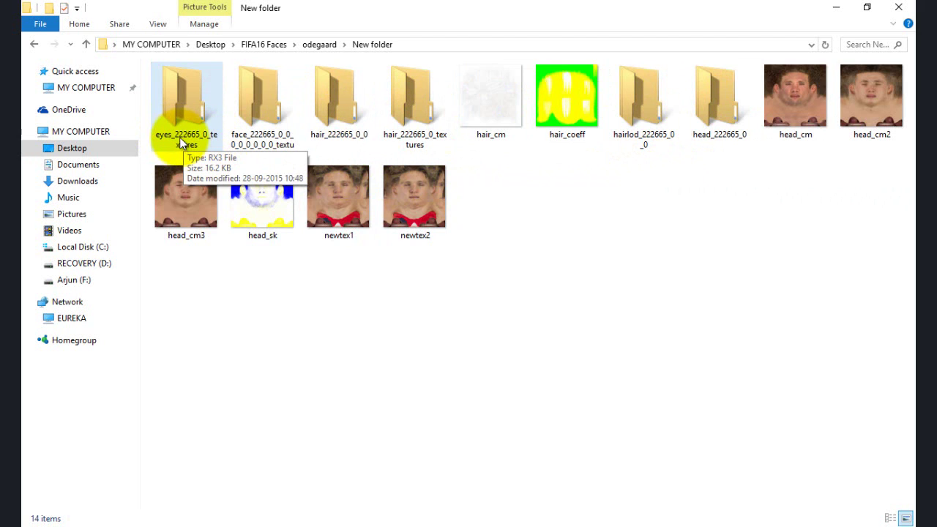
# Step: Reopen New folder, select the hair_cm texture and switch to CG File Explorer
pyautogui.click(319, 44)
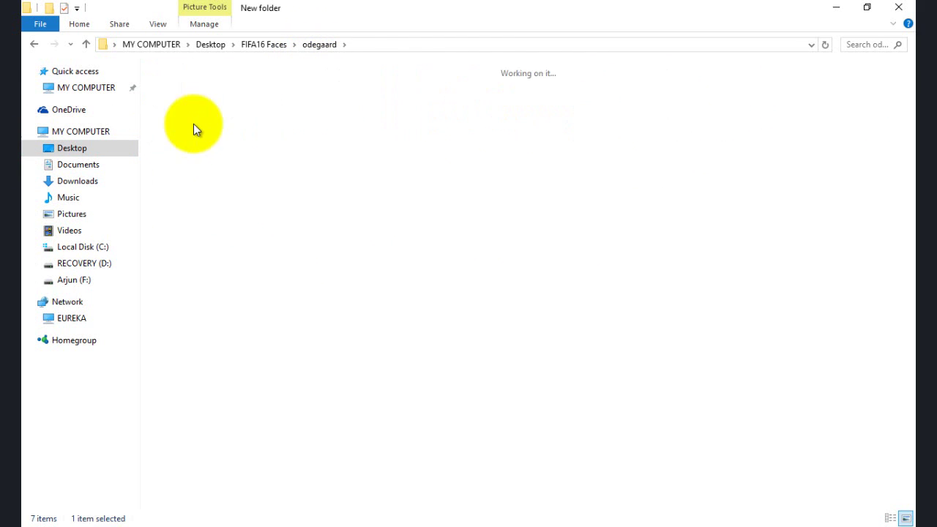
pyautogui.doubleClick(195, 128)
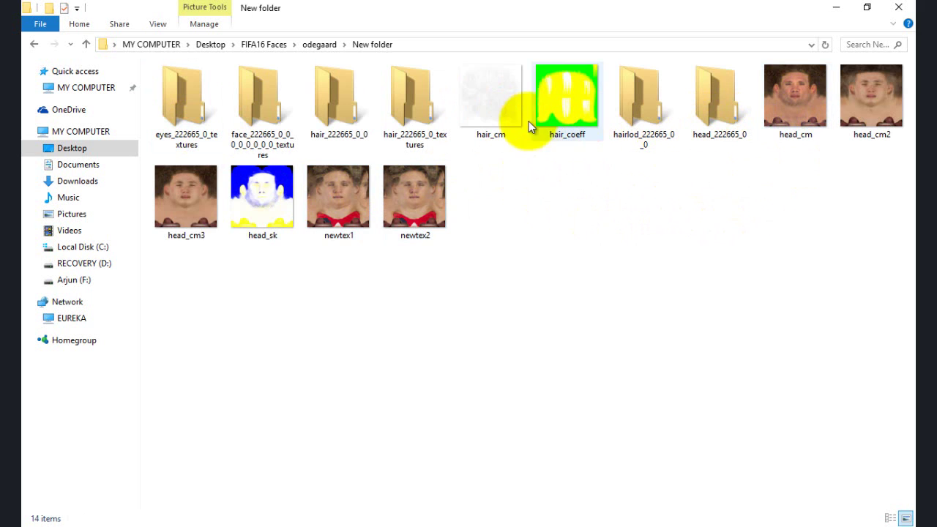
pyautogui.click(505, 110)
pyautogui.hotkey('alt', 'Tab')
# Step: Load face_222665_0_0_0_0_0_0_0_0_textures.rx3 from New folder as a single file
pyautogui.click(220, 239)
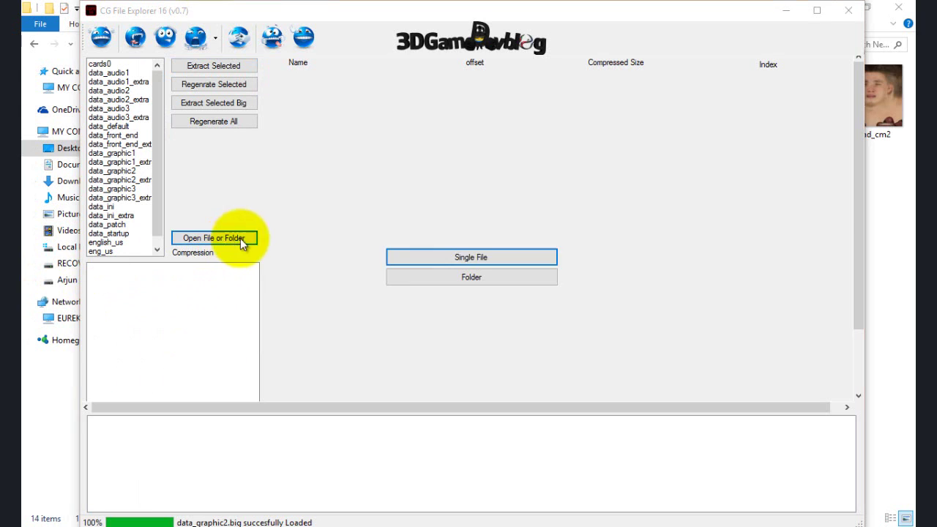
pyautogui.click(464, 260)
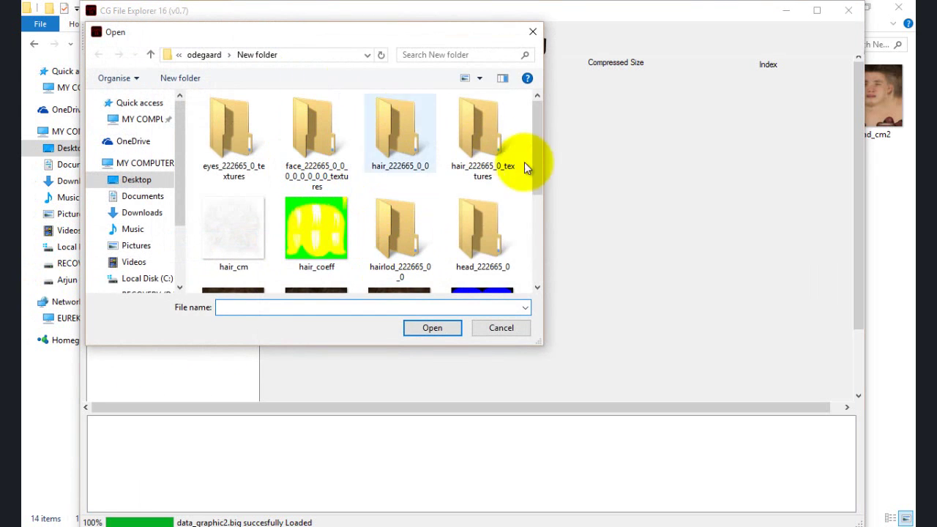
pyautogui.moveTo(533, 151)
pyautogui.mouseDown()
pyautogui.moveTo(531, 253)
pyautogui.moveTo(526, 134)
pyautogui.mouseUp()
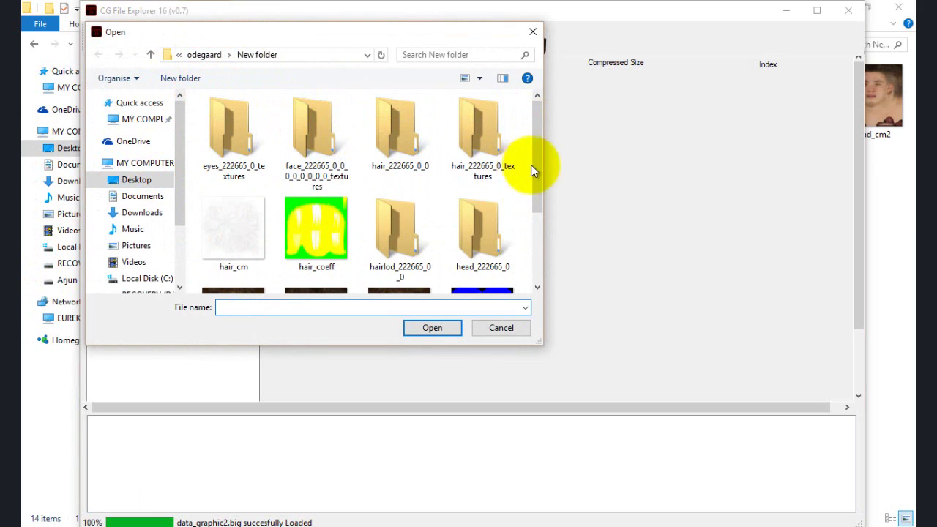
pyautogui.scroll(-1, 542, 170)
pyautogui.scroll(1, 542, 170)
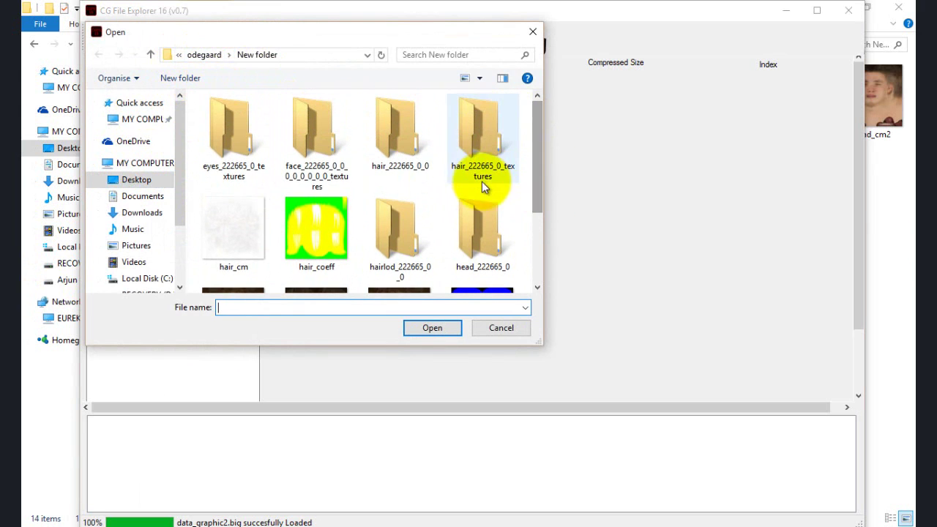
pyautogui.doubleClick(326, 130)
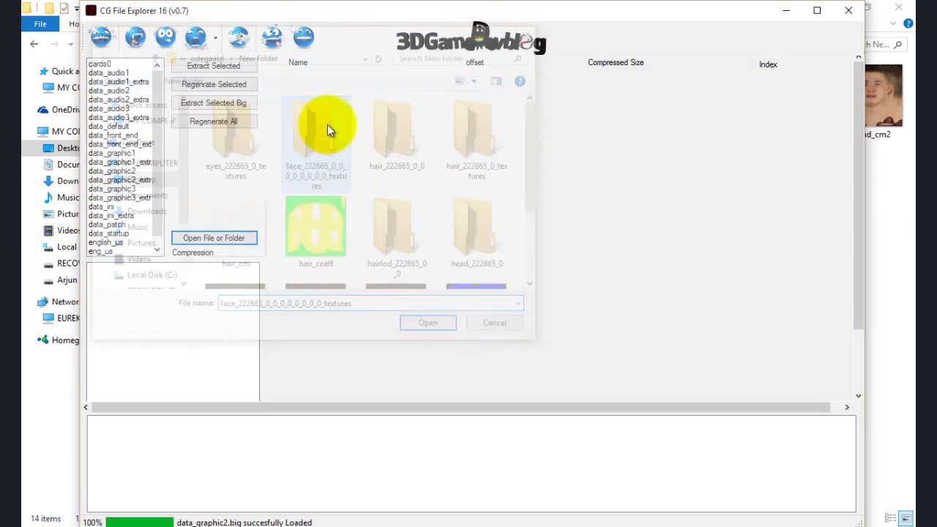
pyautogui.click(139, 430)
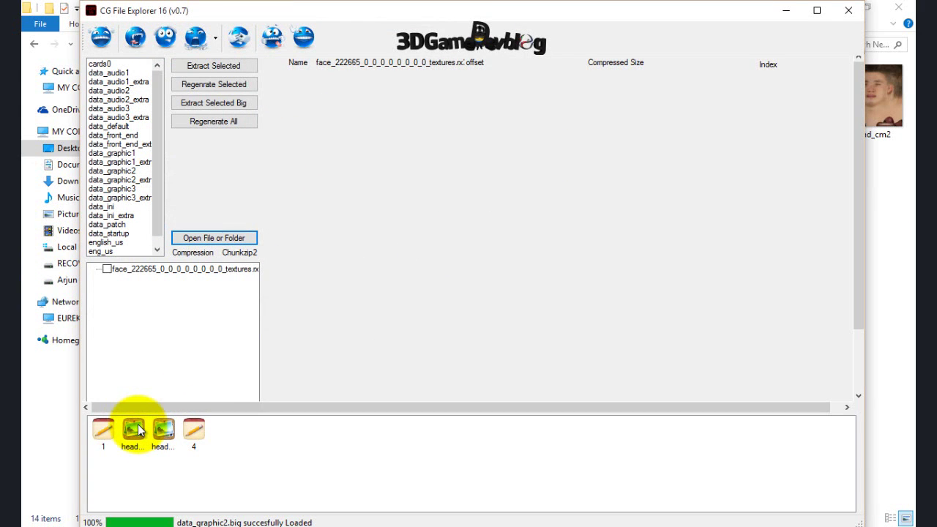
# Step: Preview the head_cm texture, starting and cancelling a PNG export
pyautogui.click(139, 430)
pyautogui.moveTo(858, 218); pyautogui.dragTo(768, 209)
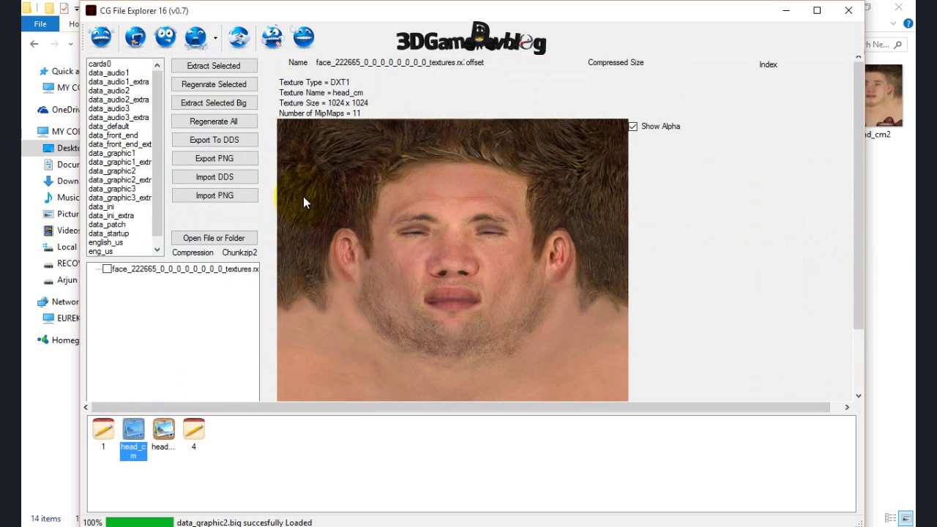
pyautogui.click(251, 158)
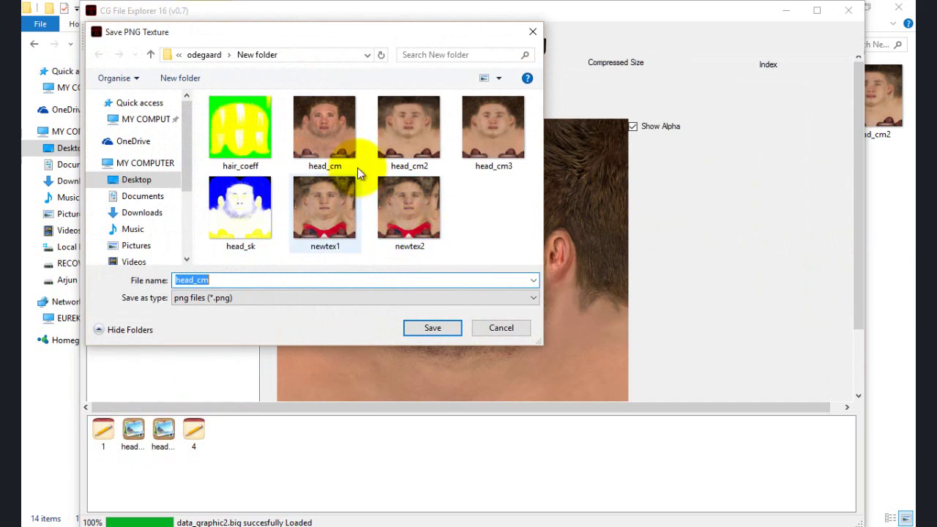
pyautogui.click(502, 328)
# Step: Compare the head_sk and head_cm textures in the preview
pyautogui.click(163, 431)
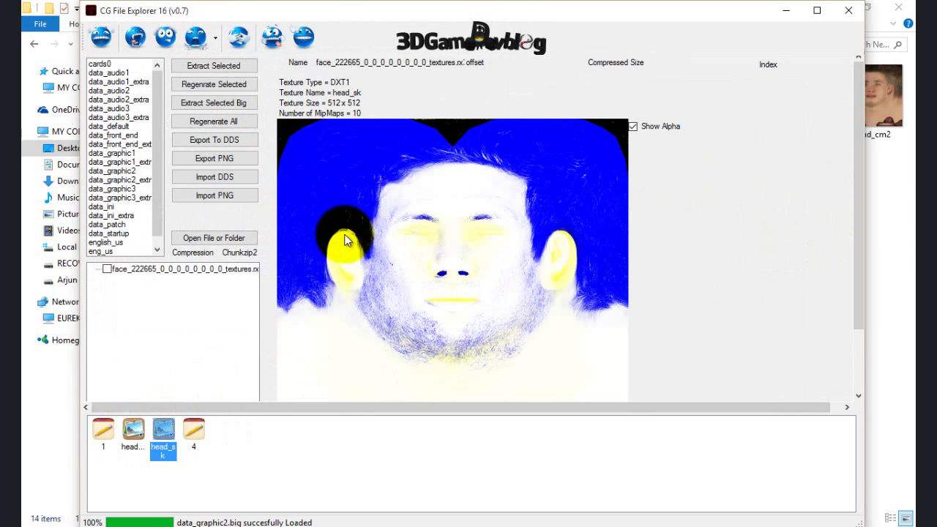
pyautogui.click(141, 431)
pyautogui.click(138, 429)
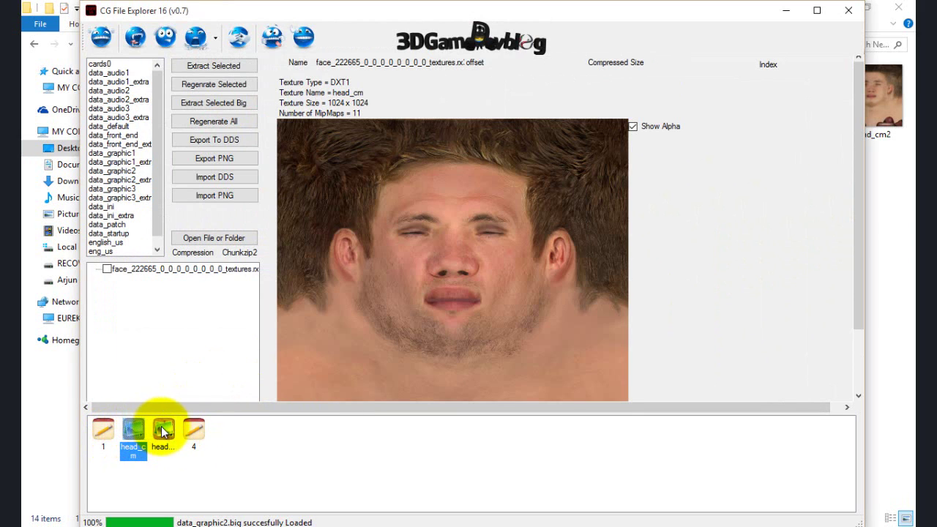
pyautogui.click(164, 430)
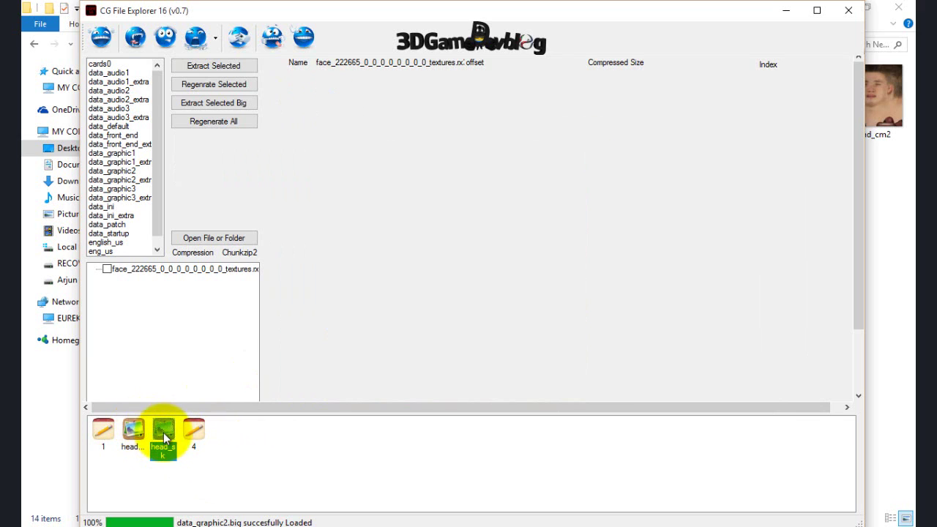
pyautogui.click(147, 433)
pyautogui.click(163, 433)
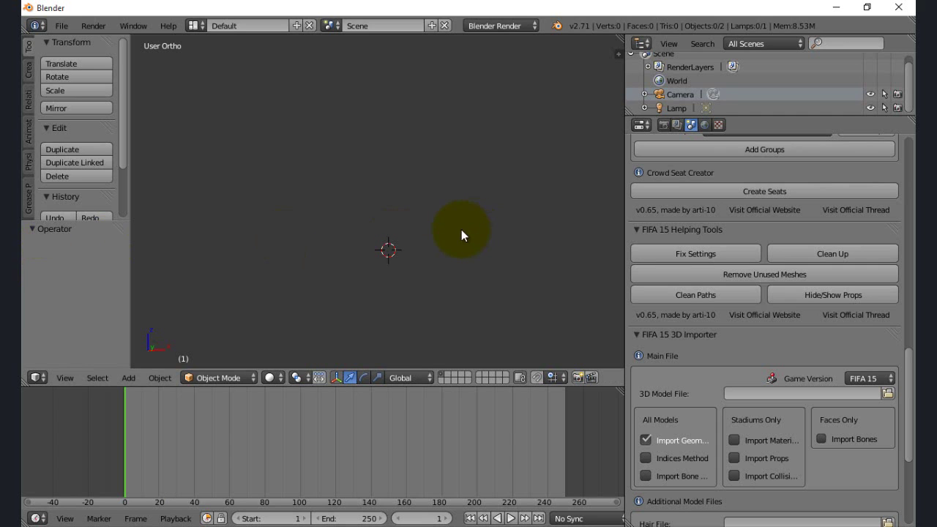
# Step: Run Clean Up (0 textures removed) and Clean Paths, then scroll to the FIFA 15 3D Importer
pyautogui.click(781, 251)
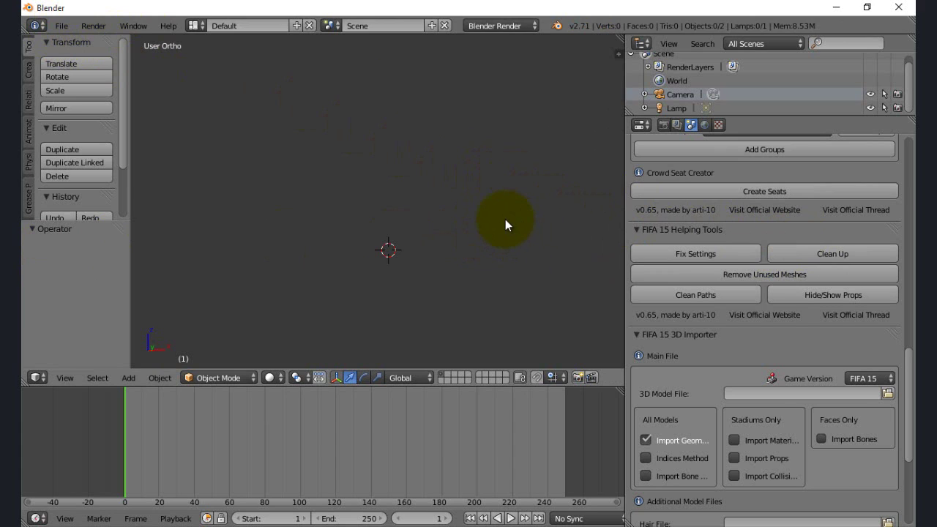
pyautogui.click(787, 254)
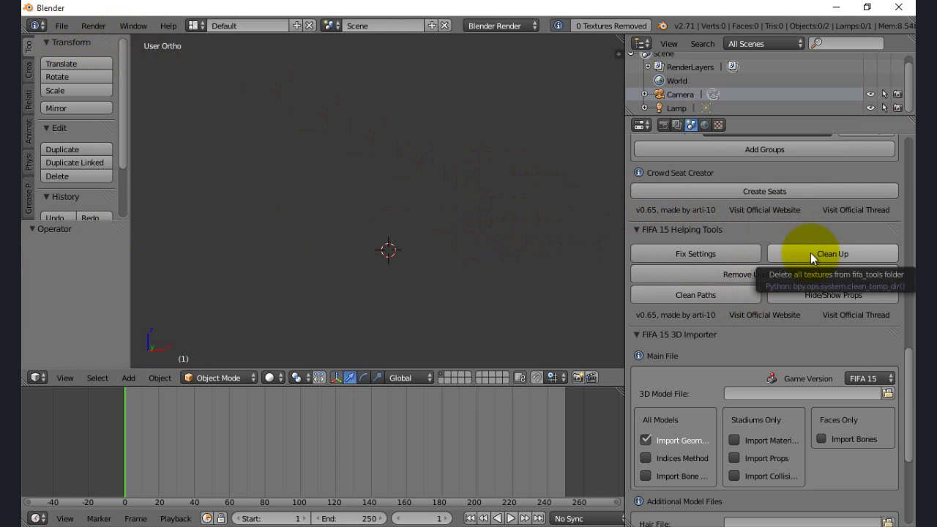
pyautogui.click(742, 293)
pyautogui.scroll(-5, 899, 362)
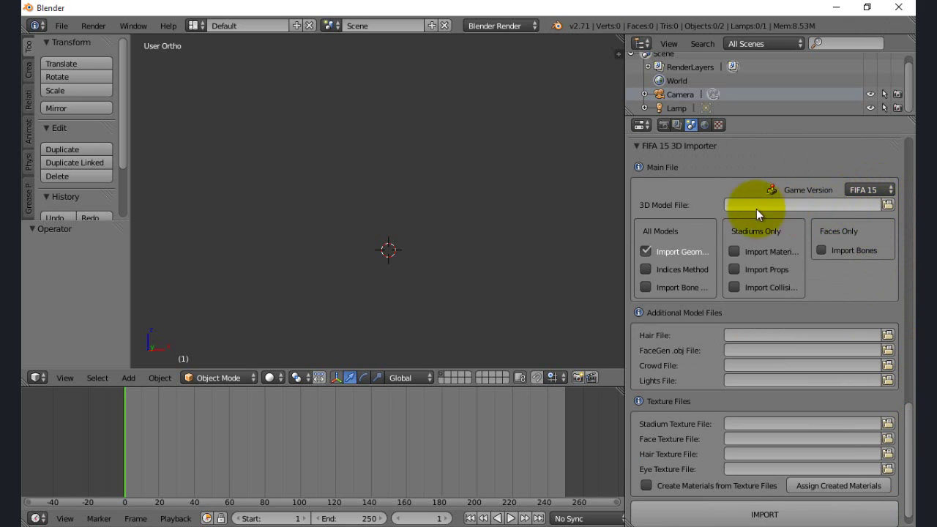
# Step: Set head_222665_0.rx3 as the 3D model and hair_222665_0_0.rx3 as the hair file
pyautogui.click(887, 204)
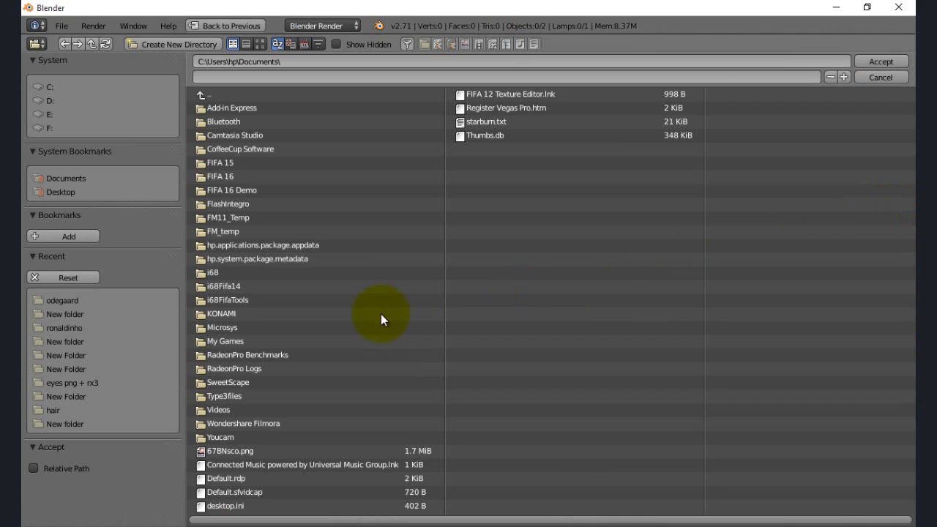
pyautogui.click(133, 300)
pyautogui.doubleClick(252, 109)
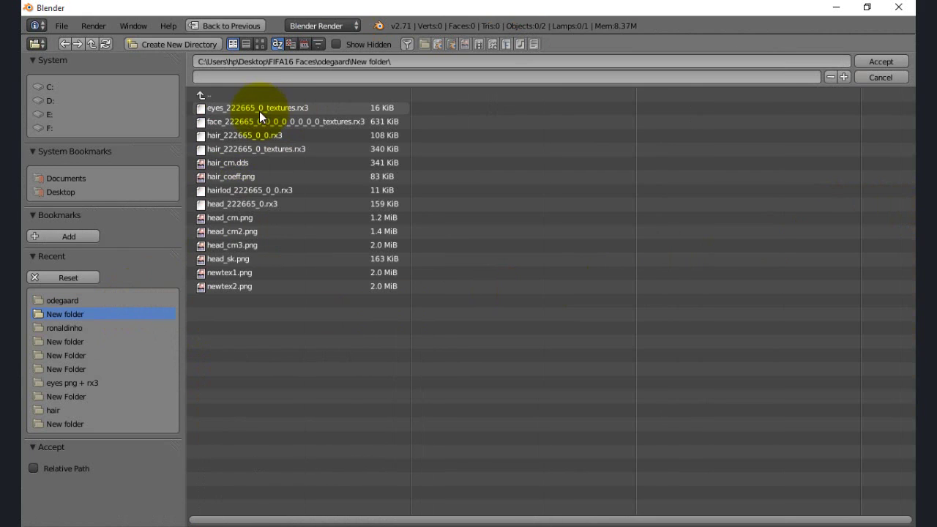
pyautogui.click(248, 203)
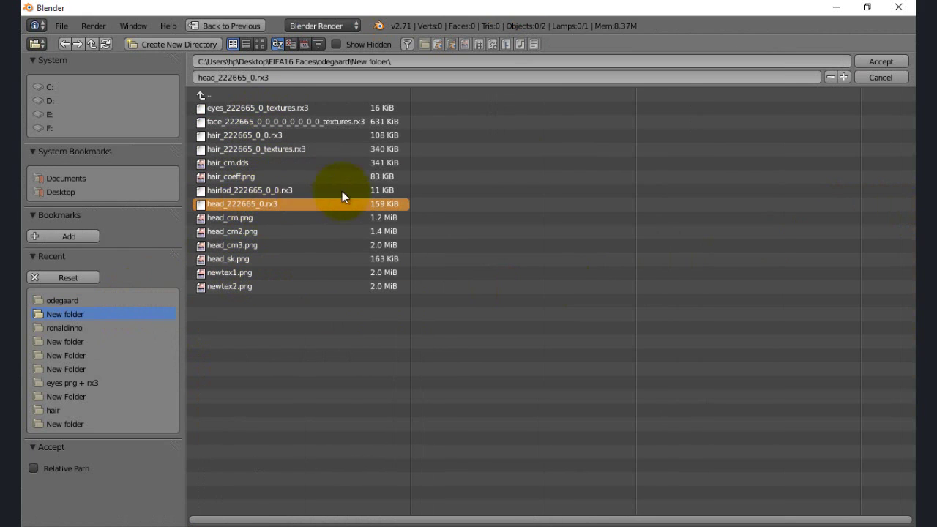
pyautogui.click(878, 61)
pyautogui.click(887, 313)
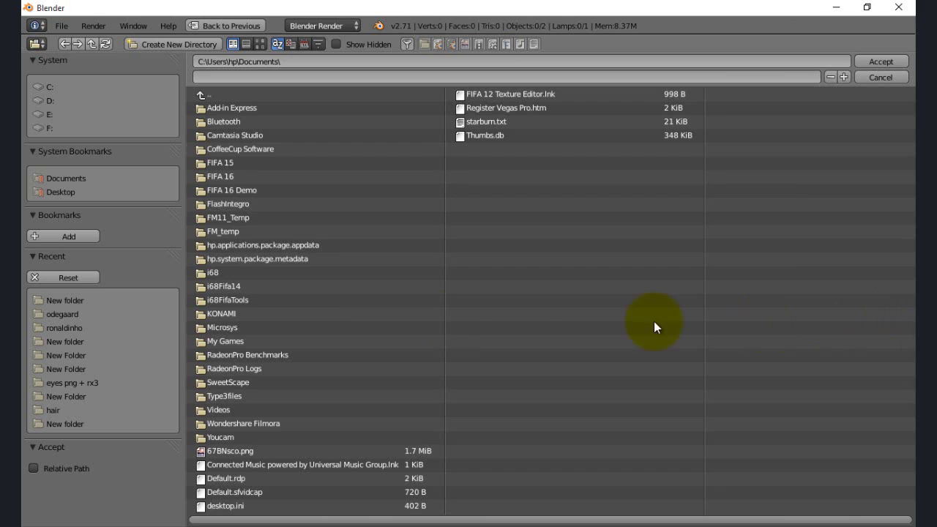
pyautogui.click(170, 301)
pyautogui.click(306, 136)
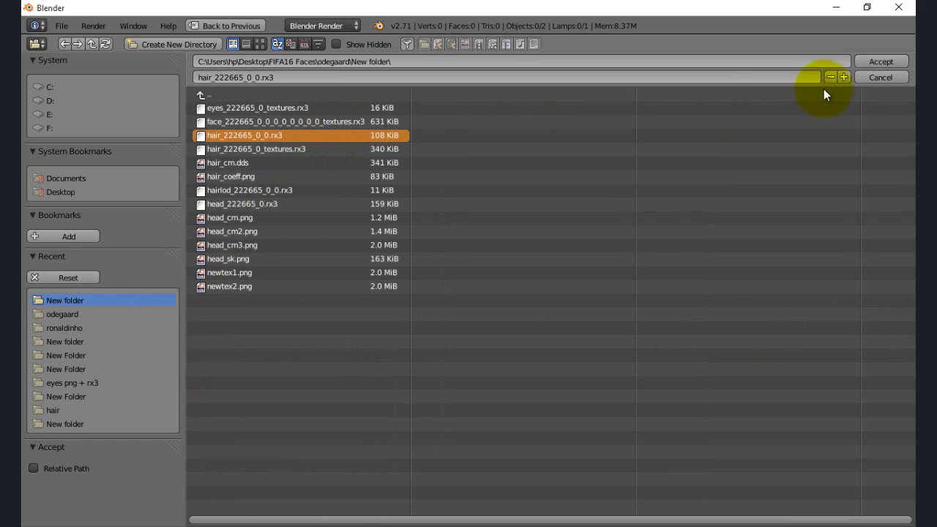
pyautogui.click(886, 62)
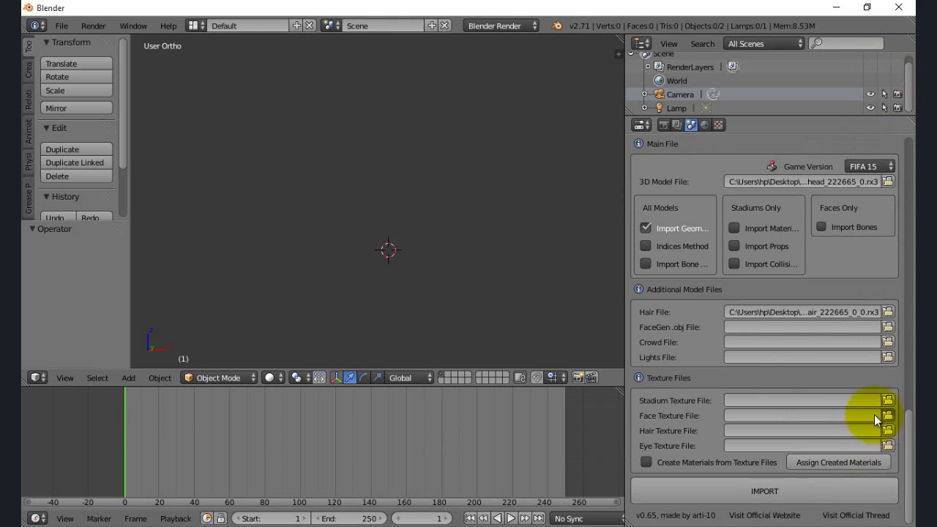
# Step: Set the face textures rx3 file and hair_222665_0_textures.rx3 as the texture files
pyautogui.click(887, 415)
pyautogui.click(110, 300)
pyautogui.click(320, 121)
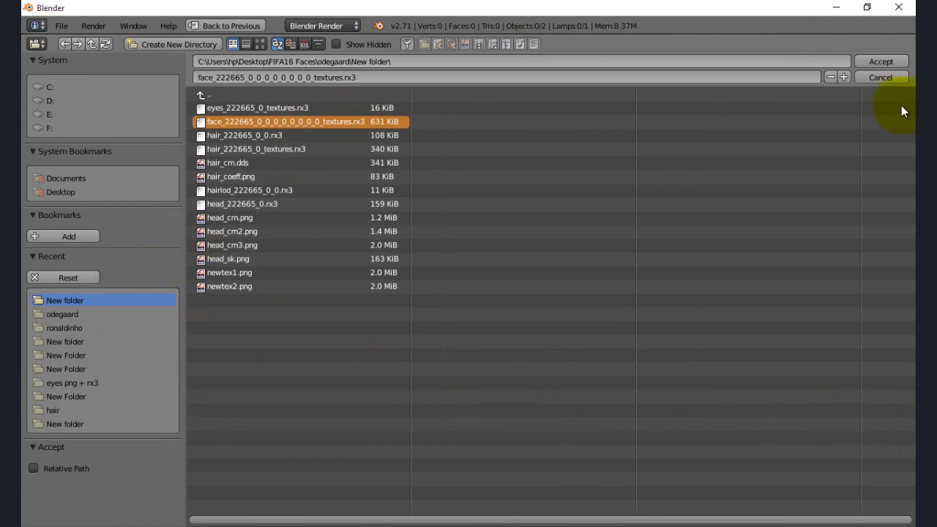
pyautogui.click(869, 65)
pyautogui.click(894, 455)
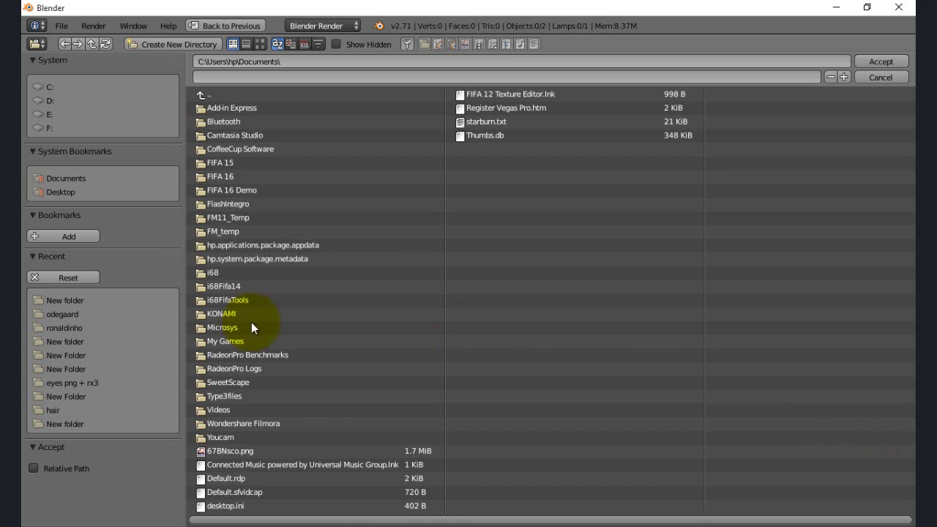
pyautogui.click(158, 300)
pyautogui.click(314, 149)
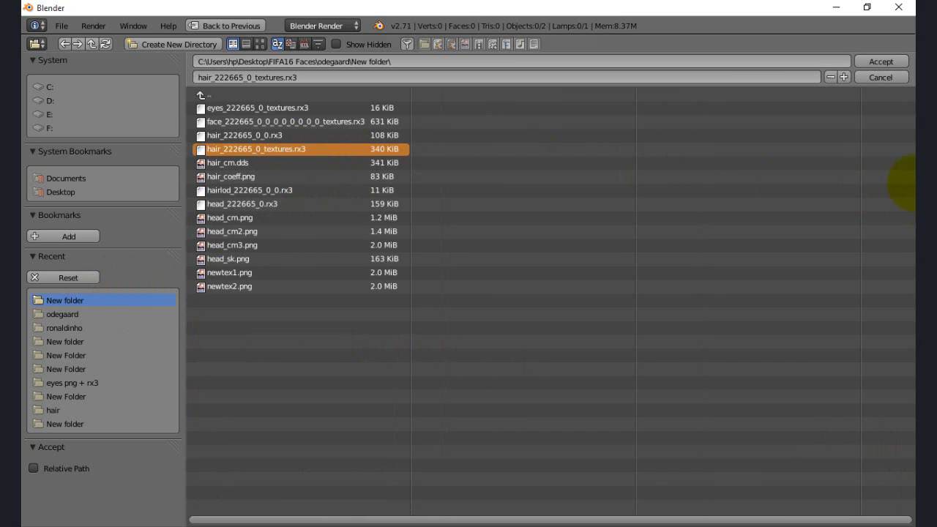
pyautogui.click(878, 63)
# Step: Set eyes_222665_0_textures.rx3 as the eye texture file
pyautogui.scroll(-2, 841, 239)
pyautogui.click(888, 500)
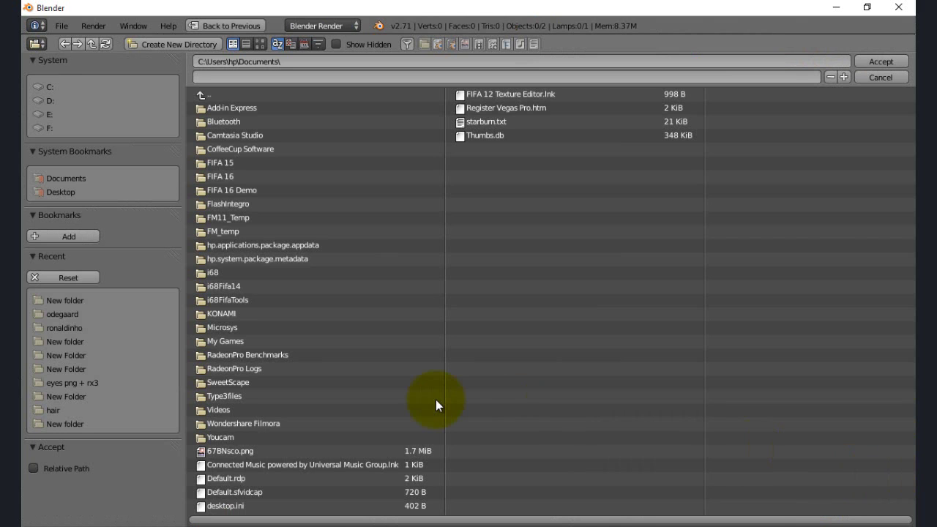
pyautogui.click(134, 300)
pyautogui.click(299, 109)
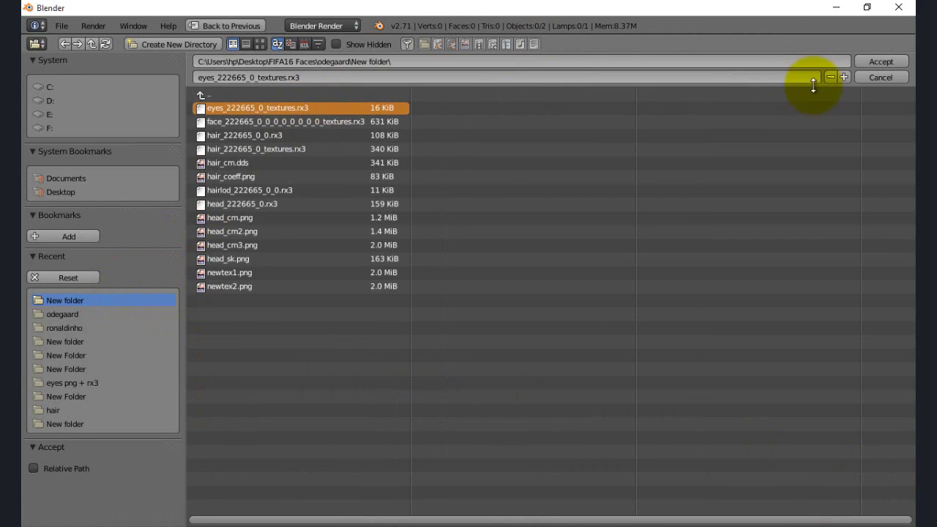
pyautogui.click(877, 62)
pyautogui.scroll(-2, 721, 324)
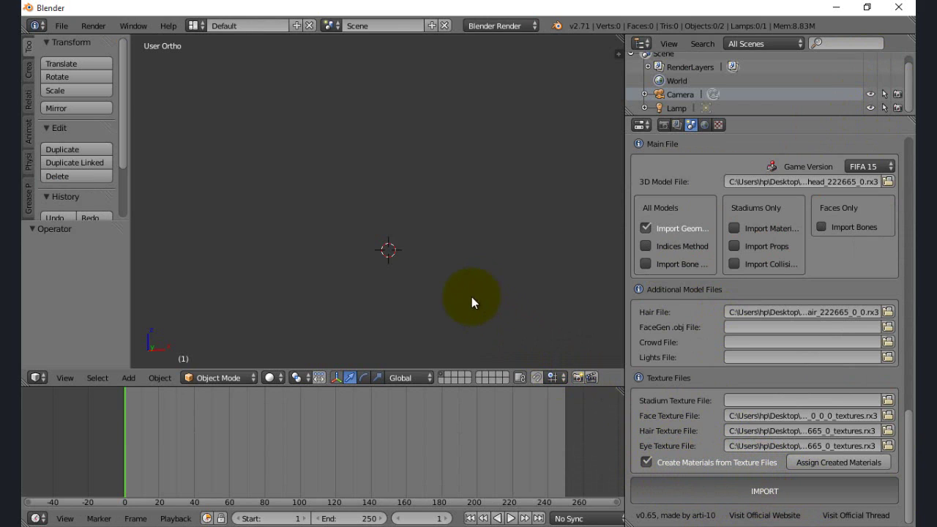
# Step: Assign the created materials to the imported meshes and smooth-shade hair_222665_0
pyautogui.scroll(-2, 450, 270)
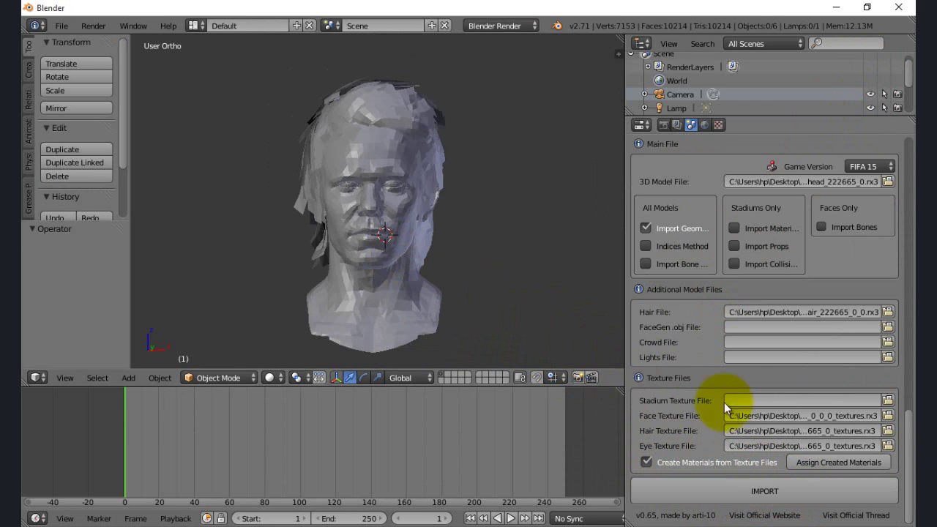
pyautogui.click(808, 462)
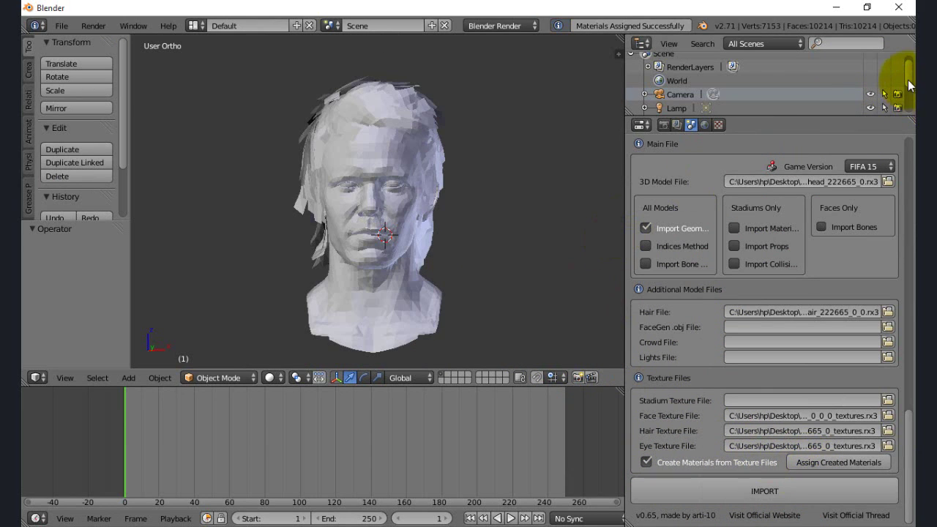
pyautogui.scroll(-3, 897, 102)
pyautogui.click(696, 67)
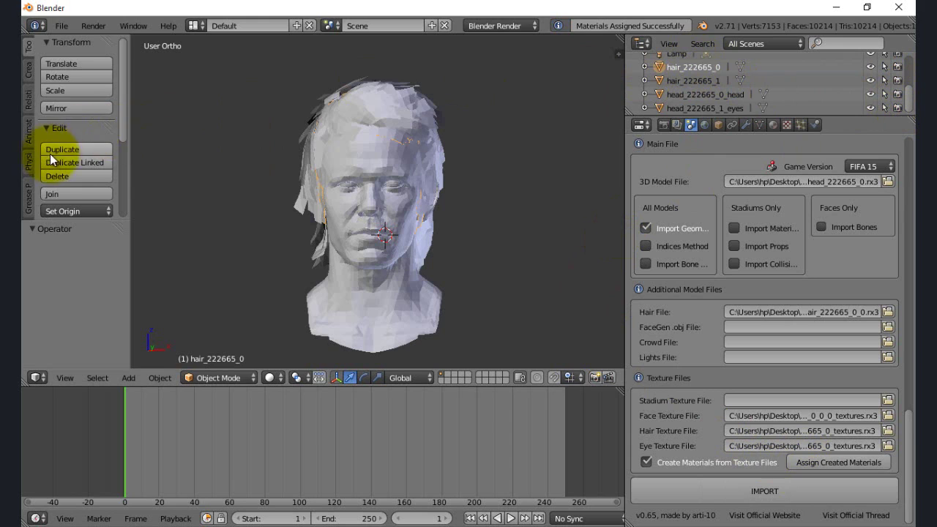
pyautogui.scroll(-1, 50, 154)
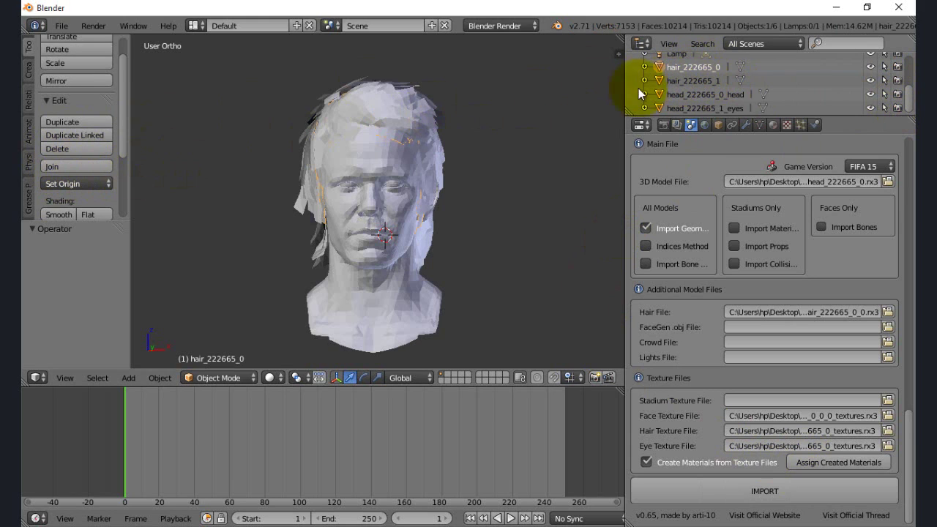
pyautogui.scroll(-1, 56, 168)
pyautogui.click(692, 80)
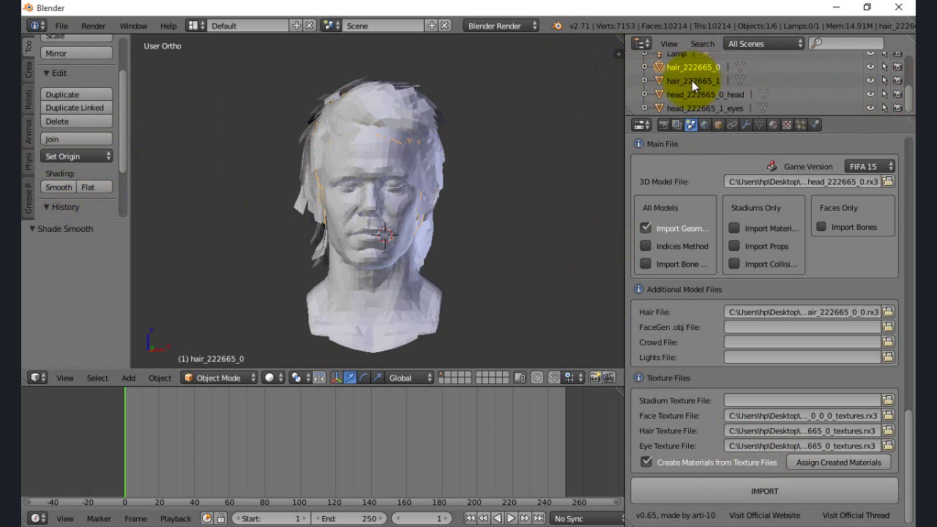
# Step: Smooth-shade hair_222665_1 and head_222665_0_head, then select the head_222665_1_eyes object
pyautogui.click(56, 188)
pyautogui.click(703, 94)
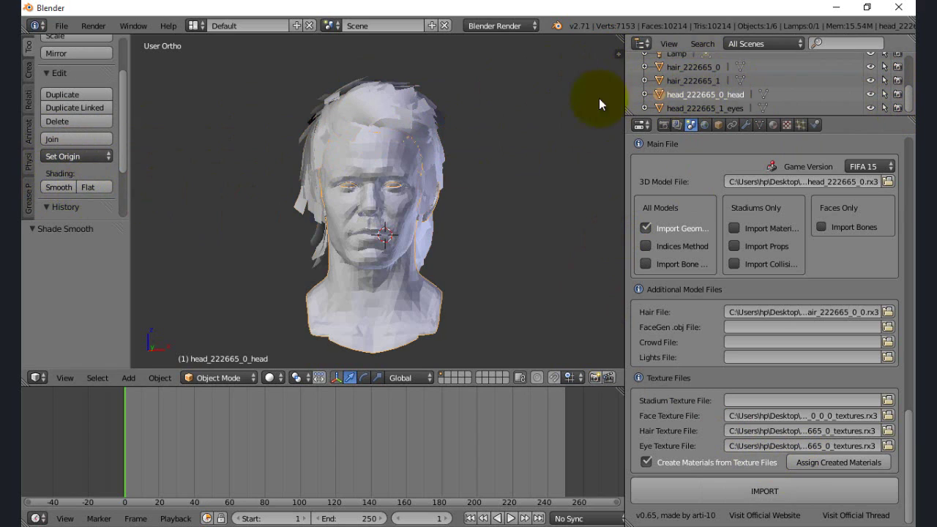
pyautogui.click(63, 187)
pyautogui.click(691, 108)
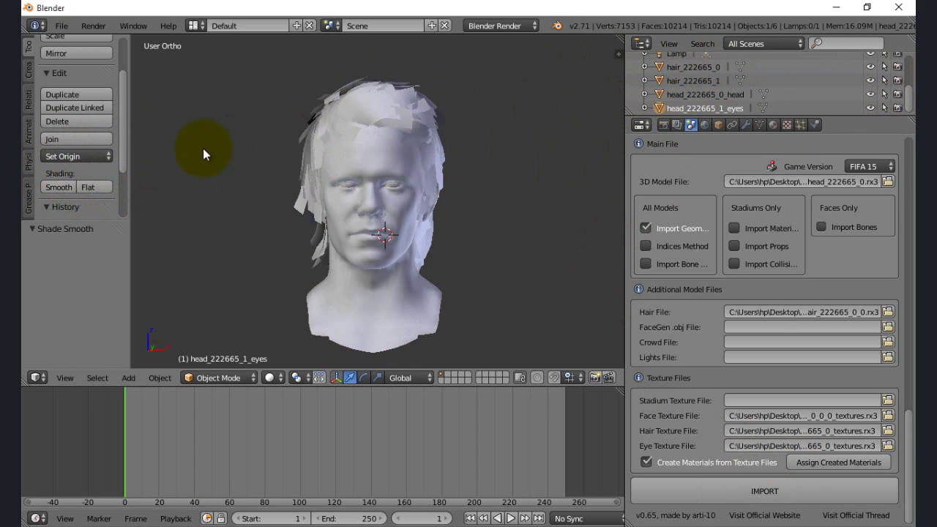
pyautogui.click(58, 187)
pyautogui.click(270, 377)
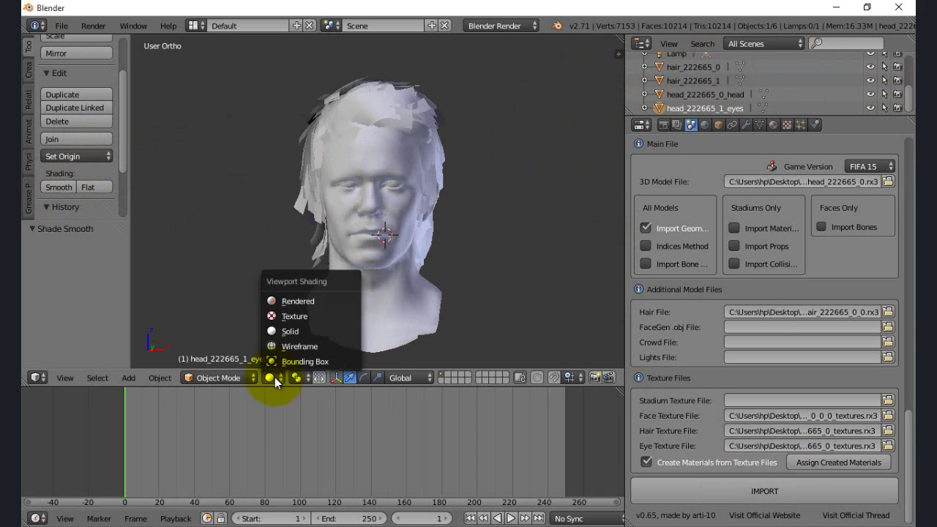
# Step: Switch the viewport shading to Texture and orbit to the head's side
pyautogui.click(300, 316)
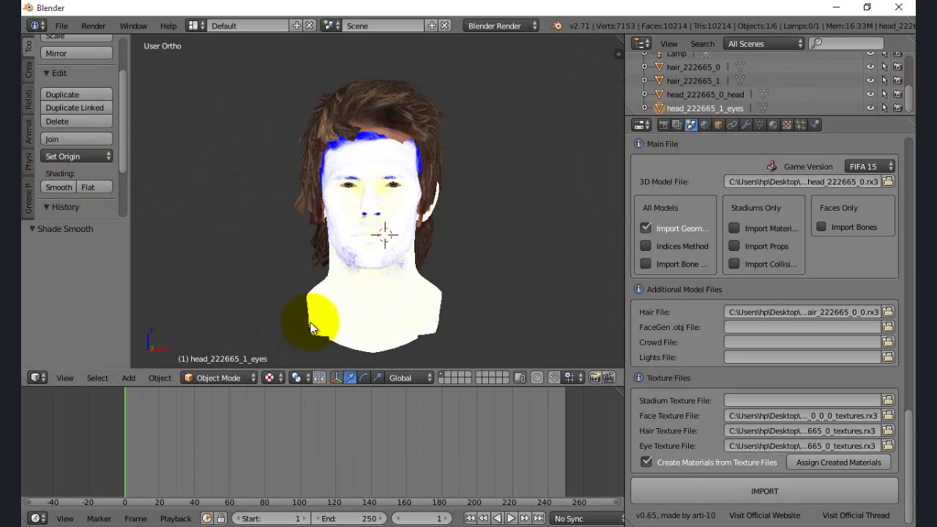
pyautogui.click(275, 377)
pyautogui.click(305, 314)
pyautogui.moveTo(322, 285)
pyautogui.mouseDown(button='middle')
pyautogui.moveTo(356, 251)
pyautogui.moveTo(465, 252)
pyautogui.moveTo(498, 224)
pyautogui.mouseUp(button='middle')
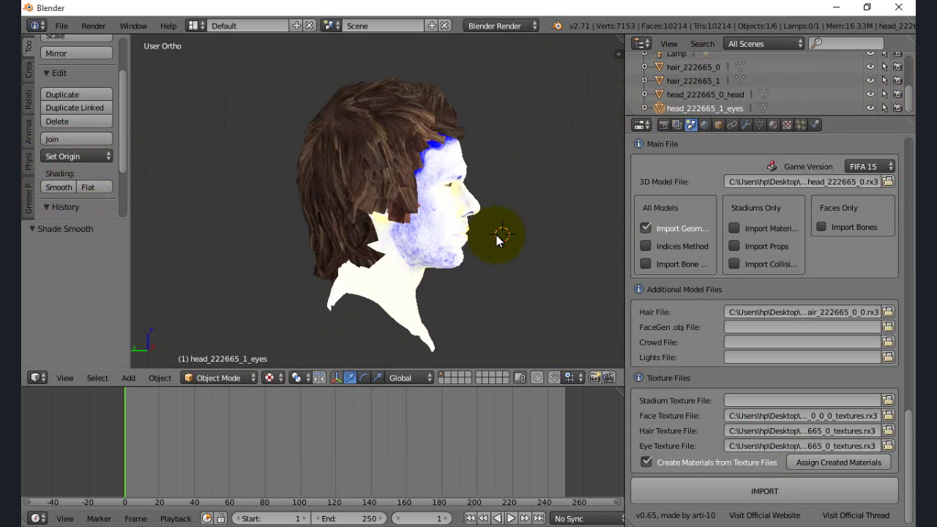
# Step: Untick the head_sk texture on head_222665_0_head and hide both hair meshes
pyautogui.click(735, 96)
pyautogui.click(787, 126)
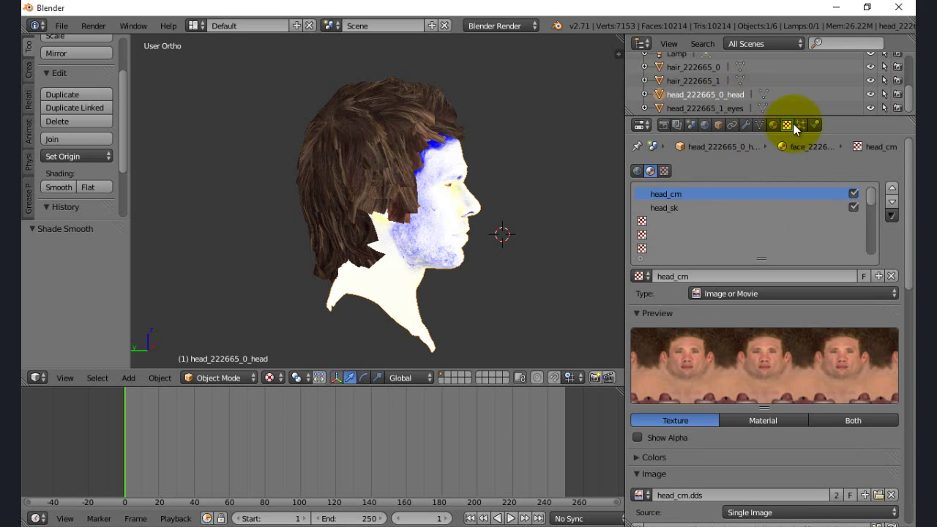
pyautogui.click(852, 207)
pyautogui.moveTo(565, 244); pyautogui.dragTo(415, 230, button='middle')
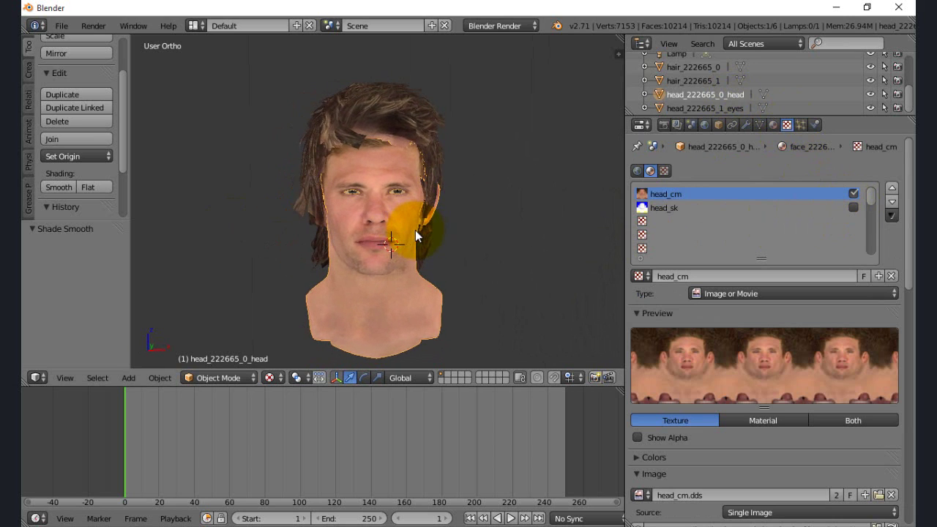
pyautogui.click(870, 80)
pyautogui.click(871, 67)
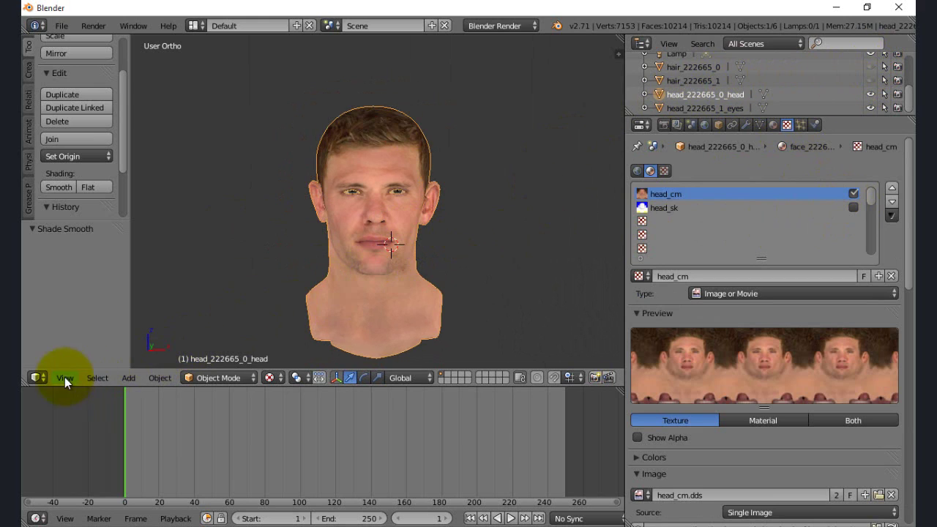
# Step: Toggle the hair meshes' visibility to compare them, leaving both hair meshes hidden
pyautogui.click(870, 81)
pyautogui.click(870, 81)
pyautogui.click(870, 81)
pyautogui.click(870, 66)
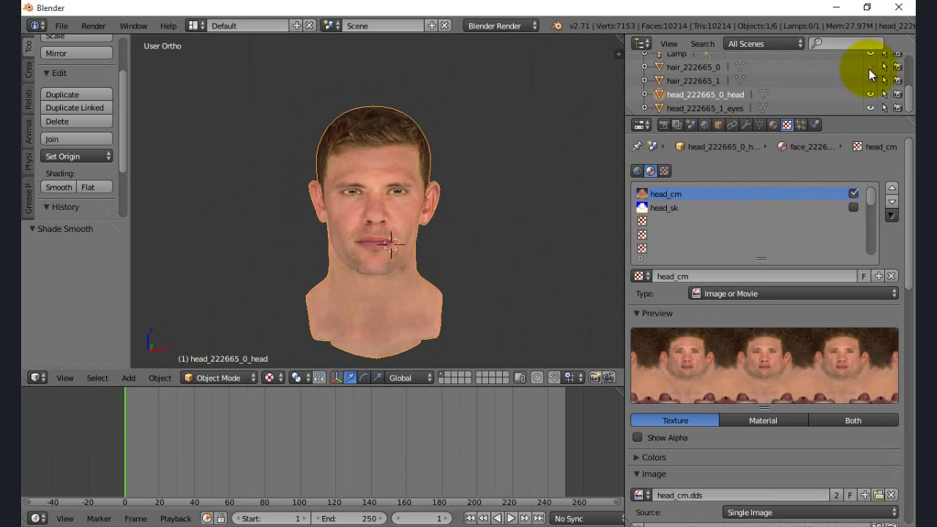
pyautogui.click(870, 81)
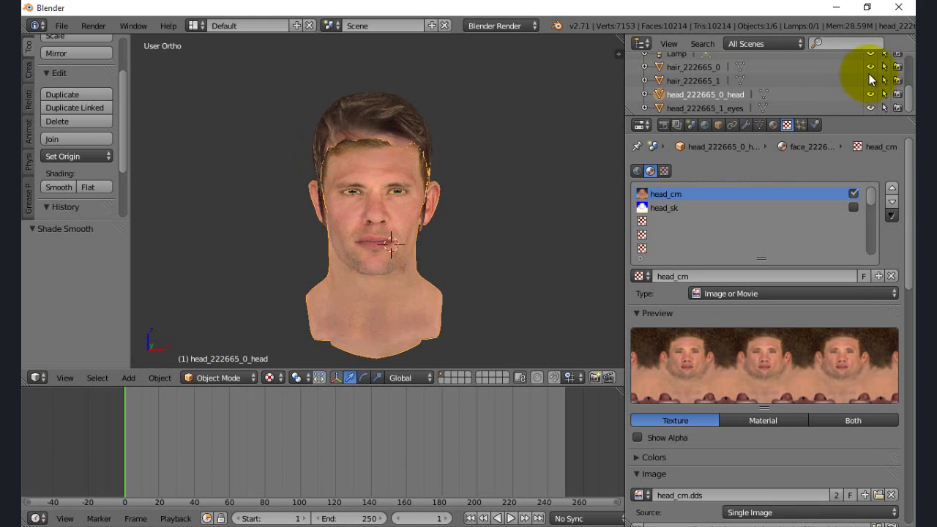
pyautogui.click(870, 81)
# Step: Check the head with the eyes hidden and shown, then return to the FIFA importer settings
pyautogui.moveTo(526, 182); pyautogui.dragTo(401, 226, button='middle')
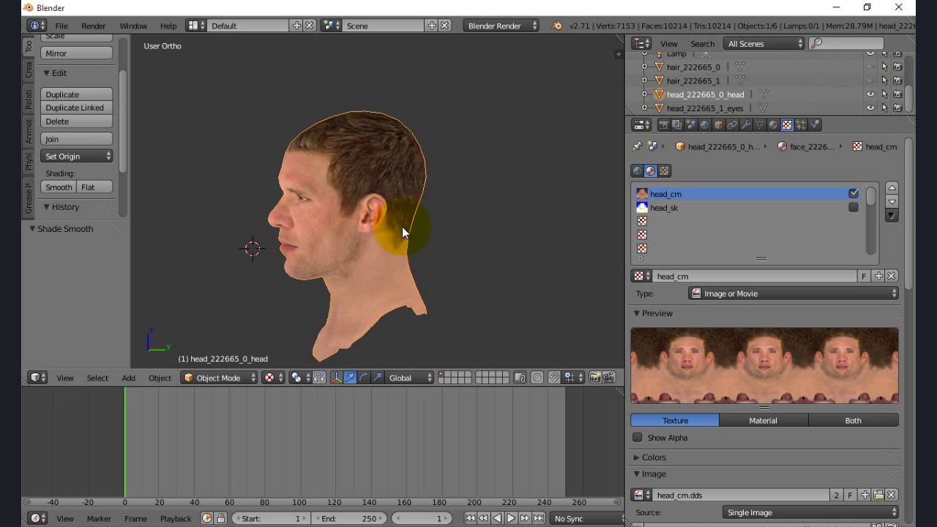
pyautogui.click(870, 108)
pyautogui.moveTo(471, 207); pyautogui.dragTo(515, 241, button='middle')
pyautogui.click(870, 107)
pyautogui.moveTo(475, 190); pyautogui.dragTo(535, 234, button='middle')
pyautogui.click(692, 81)
pyautogui.moveTo(472, 213); pyautogui.dragTo(462, 235, button='middle')
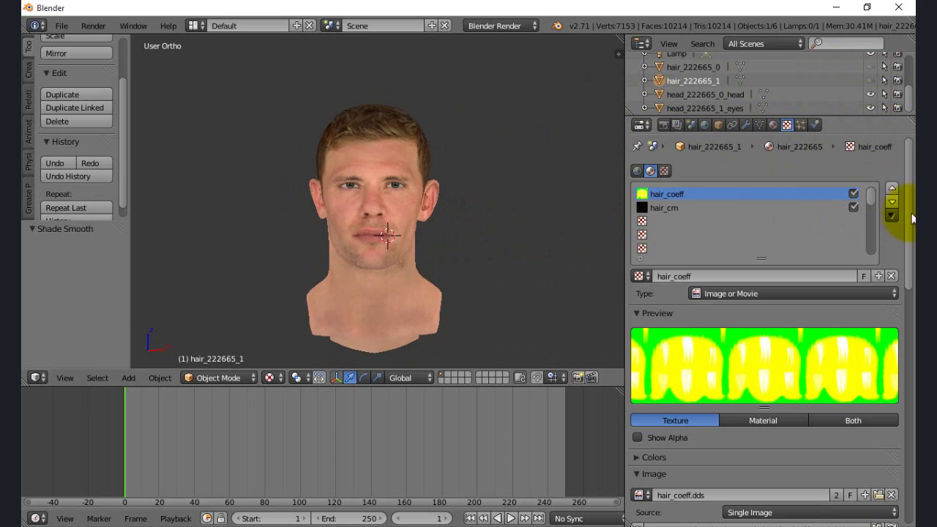
pyautogui.click(690, 125)
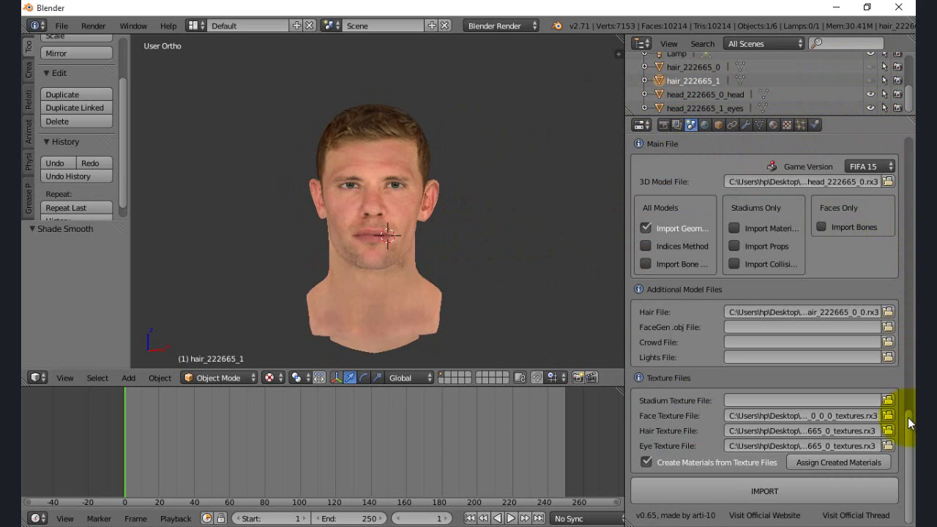